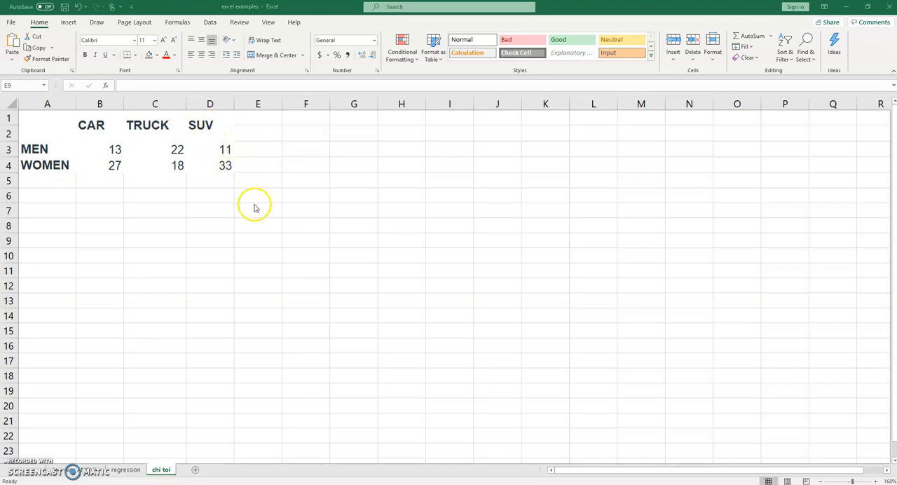
Step: Total the CAR column in B5 with =SUM(B3:B4) and fill the formula across to D5
click(255, 204)
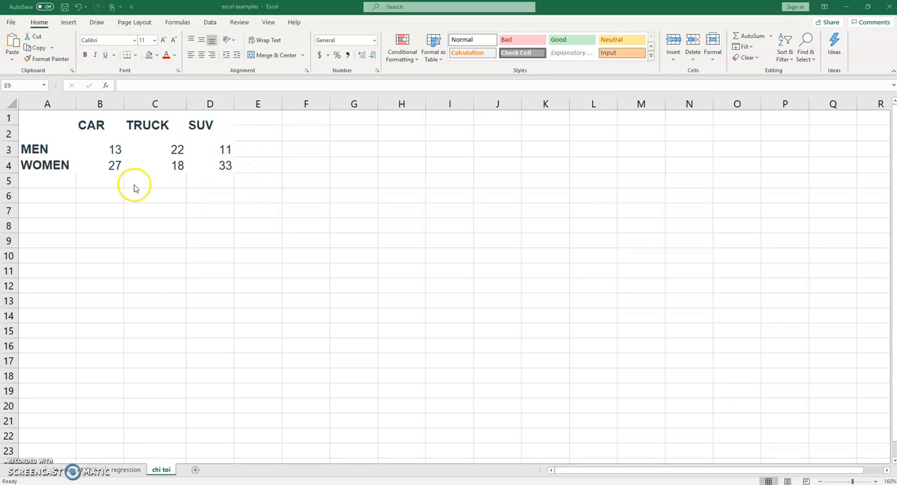
click(97, 182)
text(=)
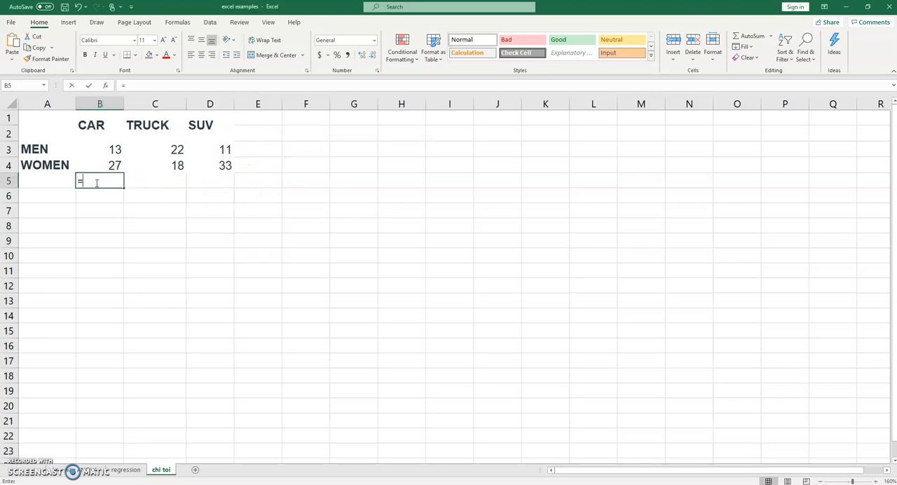
text(SUM()
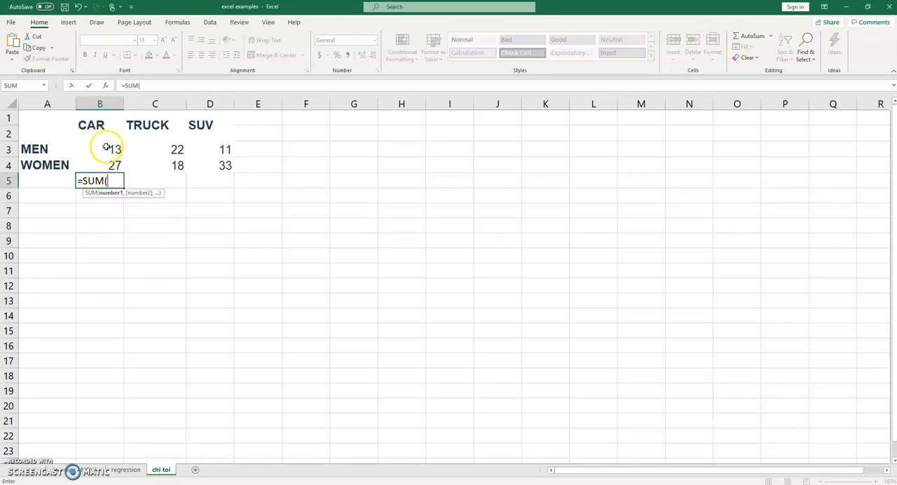
drag(105, 147, 106, 164)
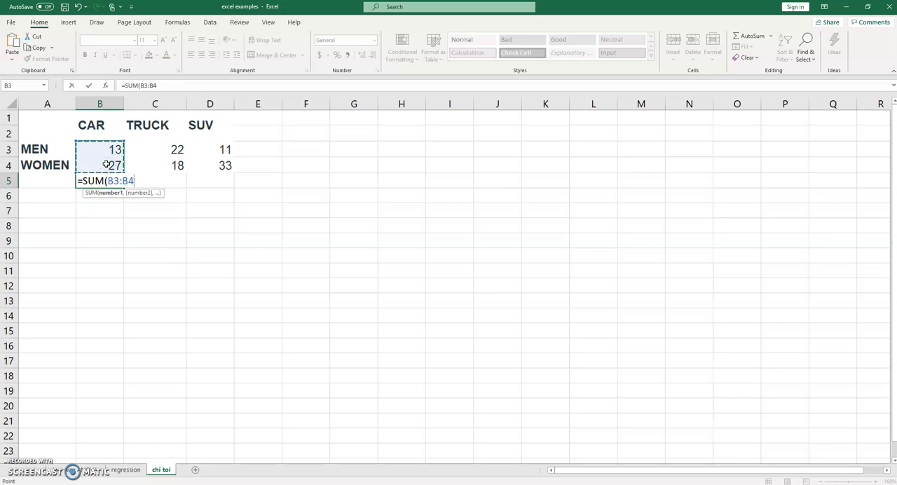
text())
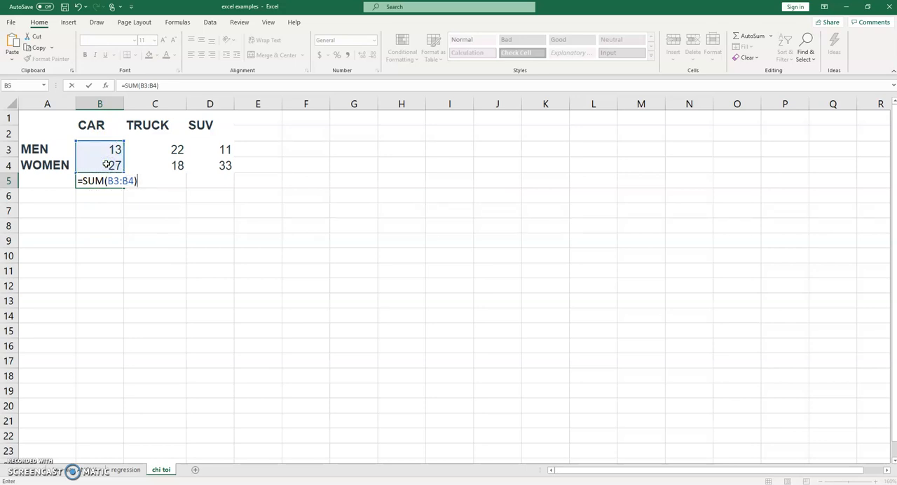
key(Tab)
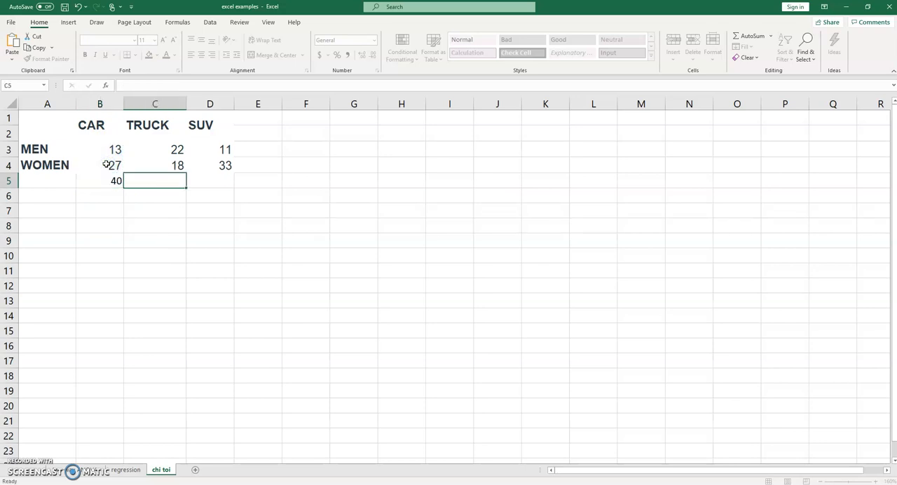
click(108, 179)
drag(121, 188, 229, 182)
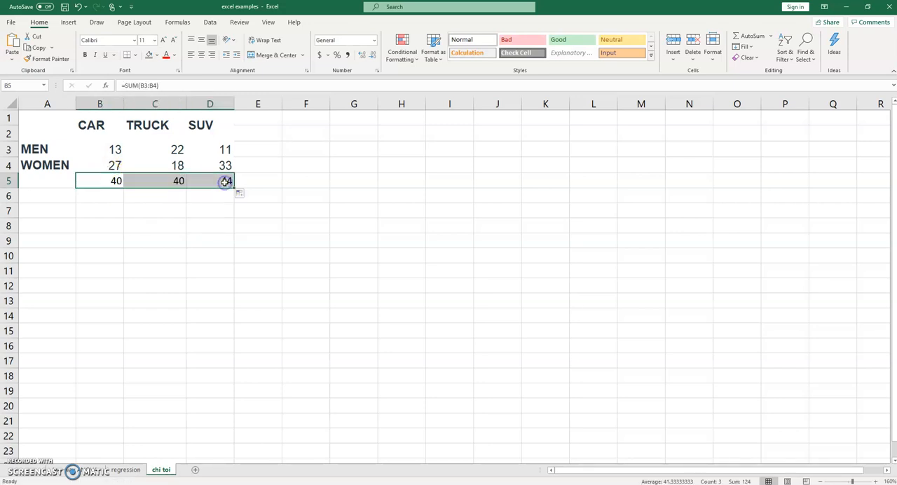
Step: Total the MEN row in E3 with =SUM(B3:D3) and fill the formula down to E4
click(253, 149)
text(=)
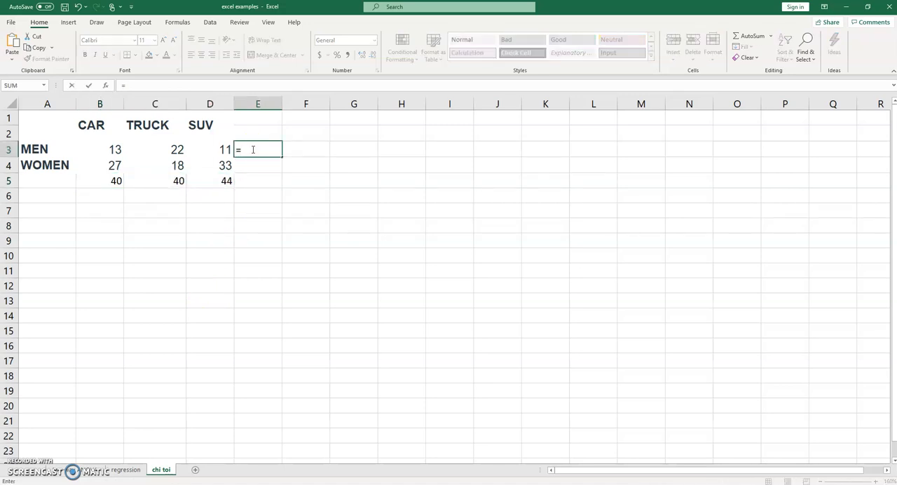
text(SUM()
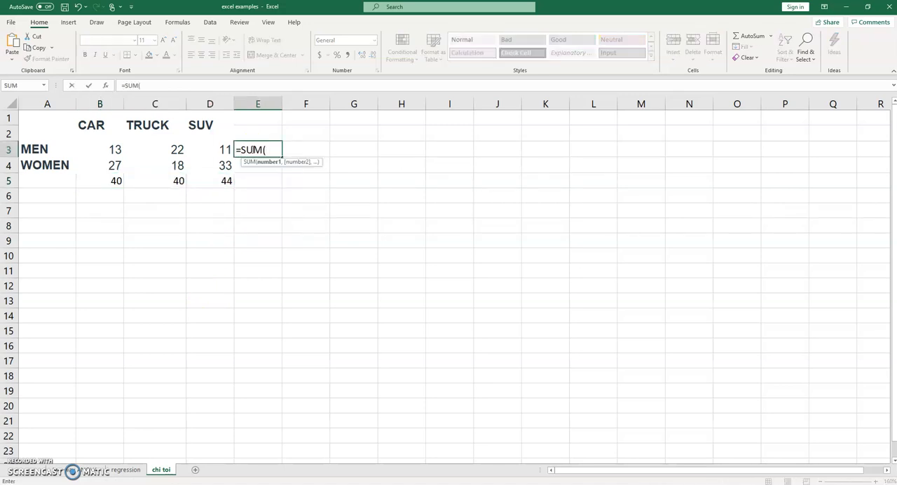
drag(119, 150, 226, 149)
key(Return)
click(256, 149)
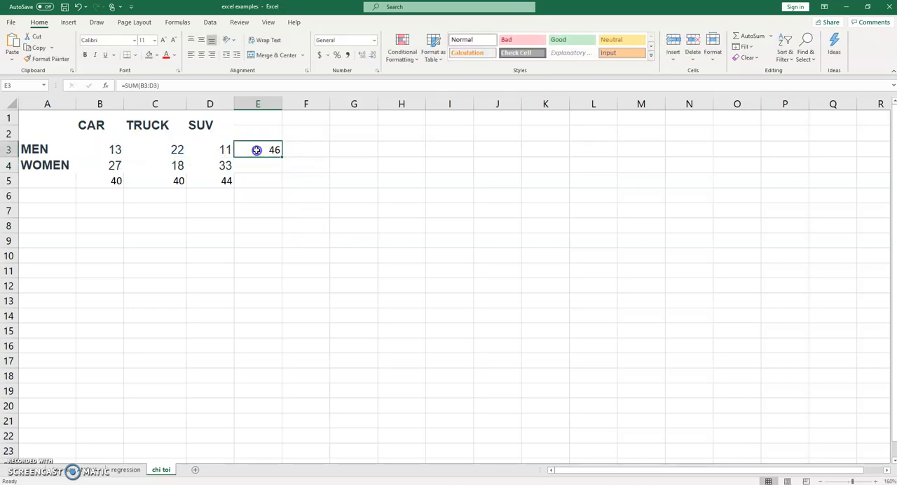
drag(281, 157, 283, 170)
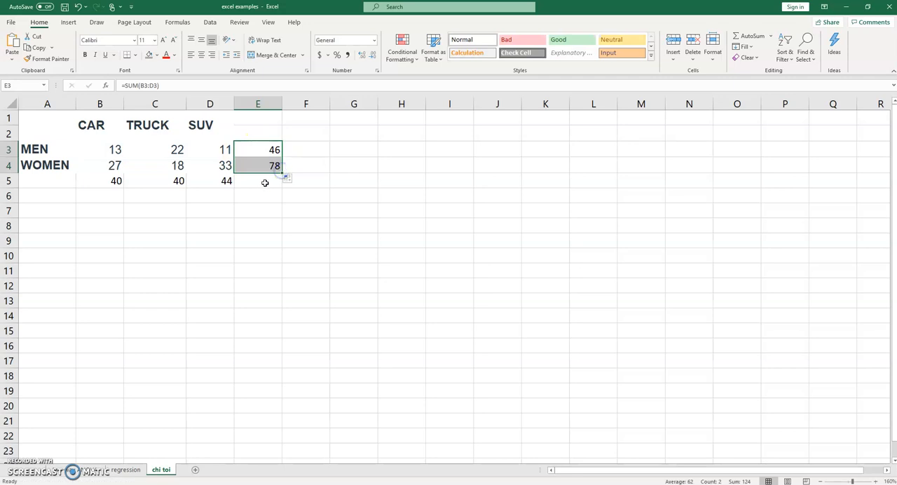
Step: Calculate the grand total of the row totals in E5 with =SUM(E3:E4)
click(265, 182)
text(SUM()
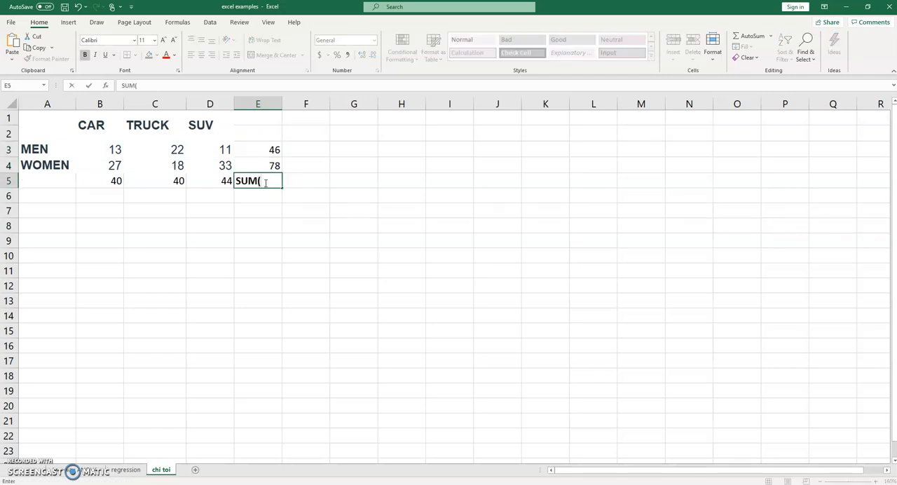
key(BackSpace)
key(BackSpace)
key(BackSpace)
key(BackSpace)
text(=SUM()
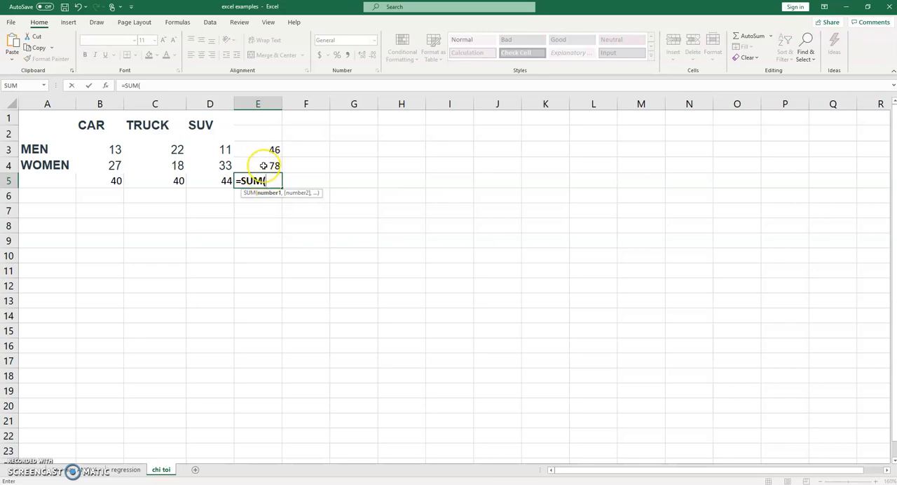
drag(261, 148, 267, 162)
key(Tab)
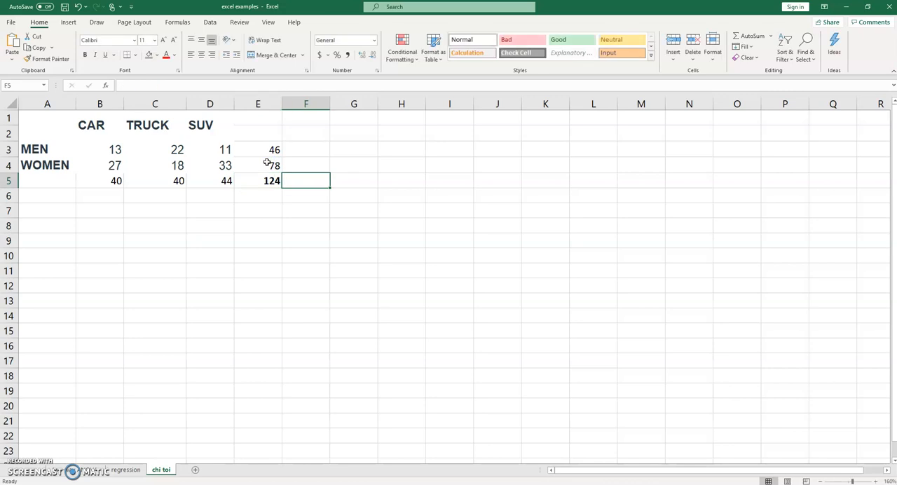
click(266, 185)
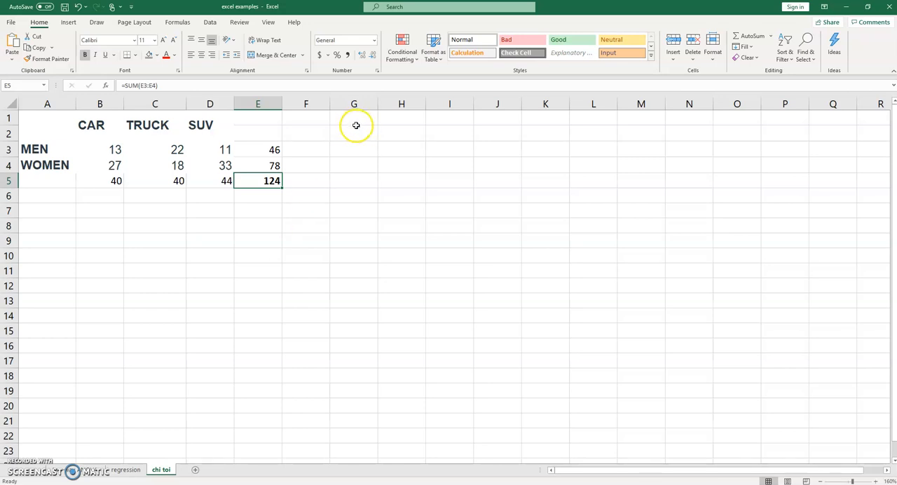
Step: Copy the labelled table in A1:D4 and paste it at G1
drag(39, 126, 186, 166)
key(ctrl+c)
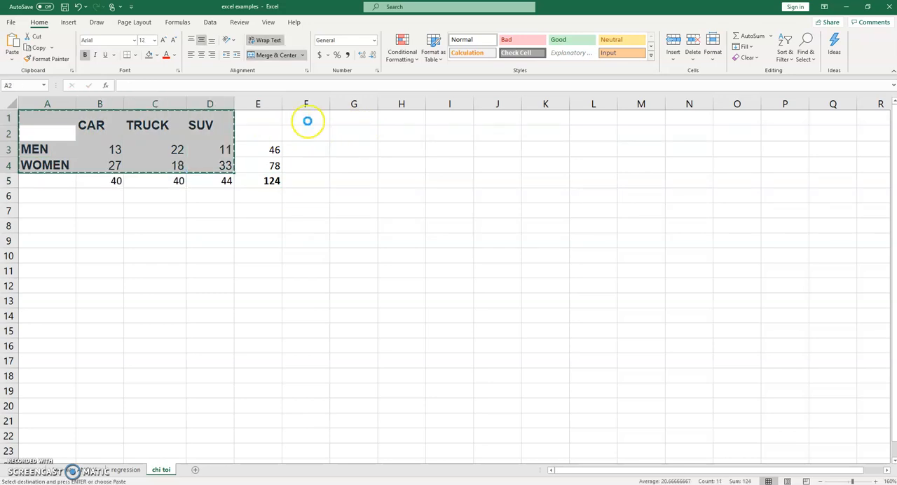
click(344, 118)
key(ctrl+v)
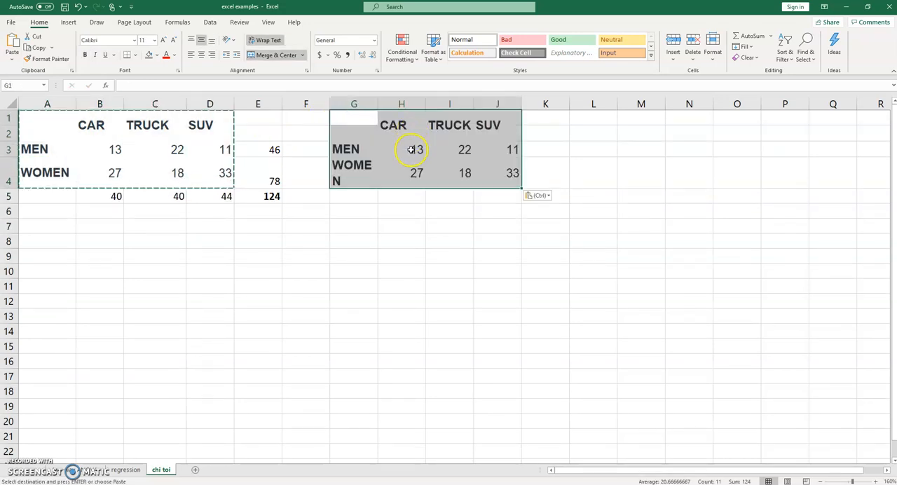
Step: Autofit column G to its labels and clear the copied counts from H3:J4
double_click(378, 105)
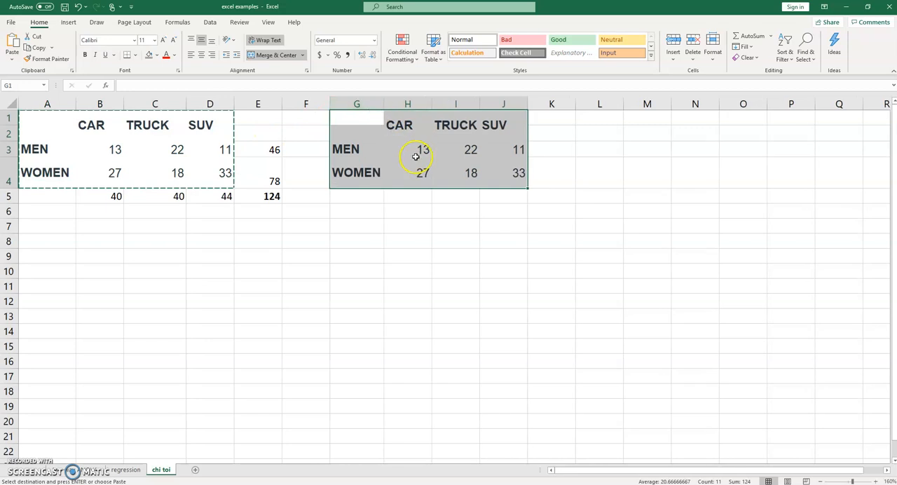
drag(418, 148, 492, 164)
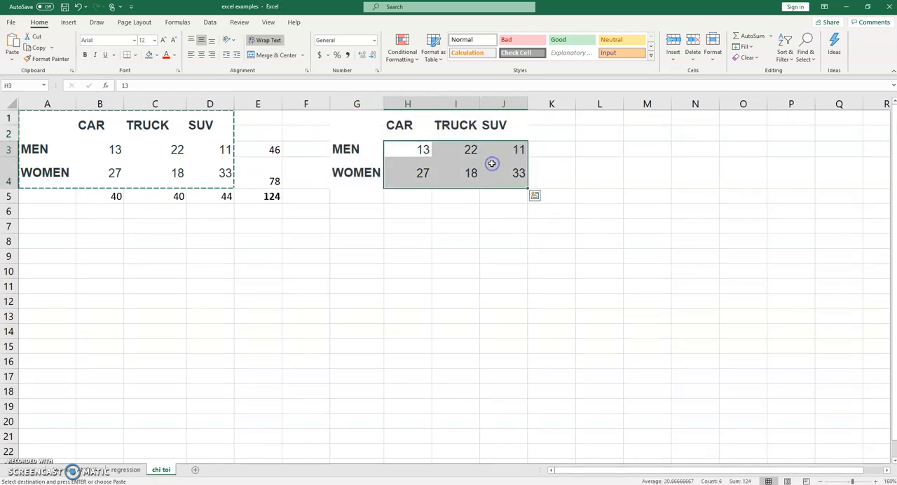
key(Delete)
Step: Calculate the expected count for MEN and CAR in H3 with =E3*B5/E5
click(406, 147)
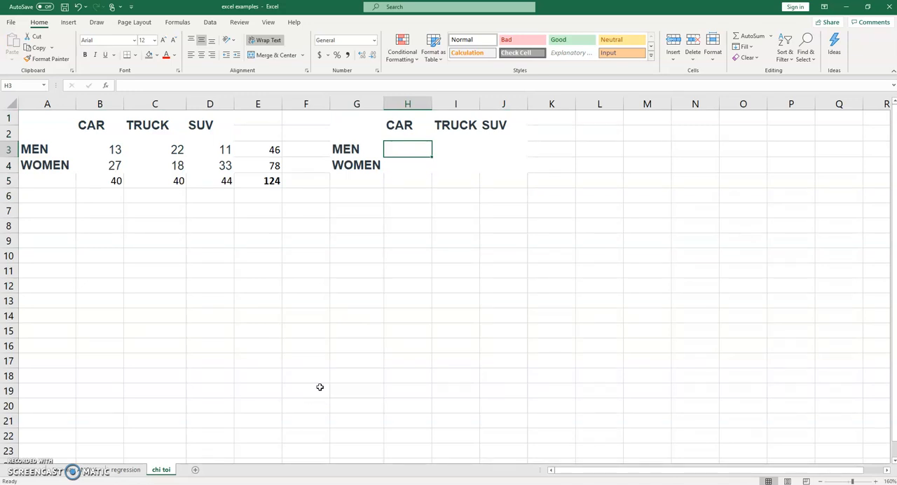
text(=)
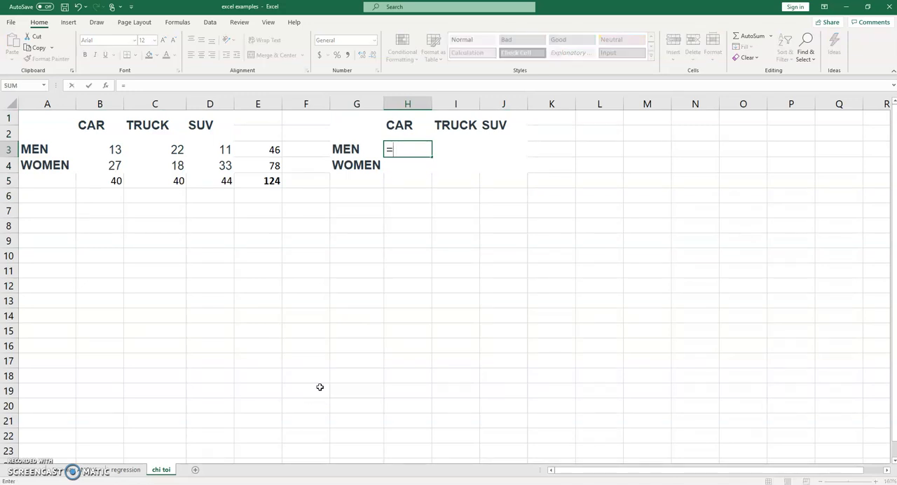
click(272, 149)
text(8)
key(BackSpace)
text(*)
click(118, 180)
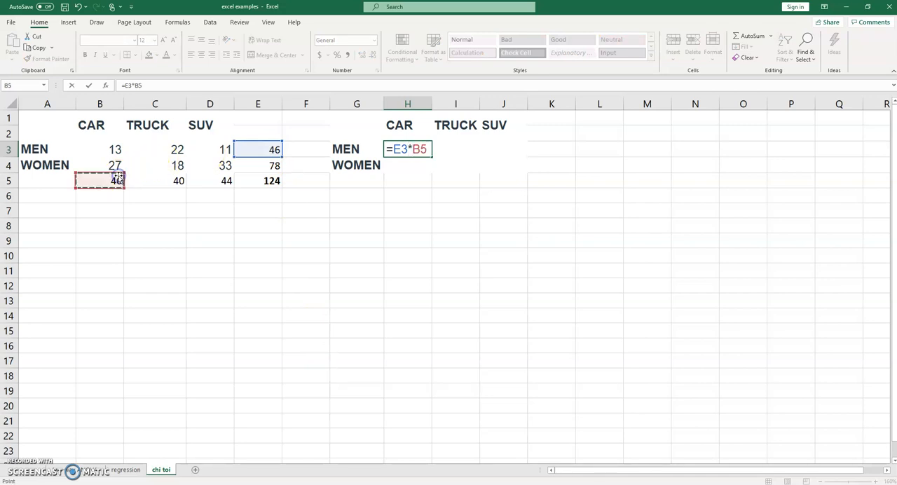
text(/)
click(267, 180)
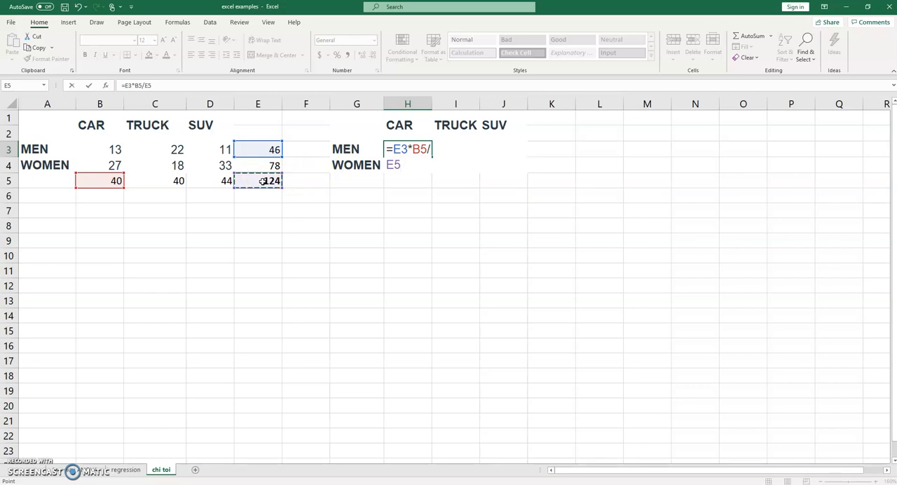
key(Tab)
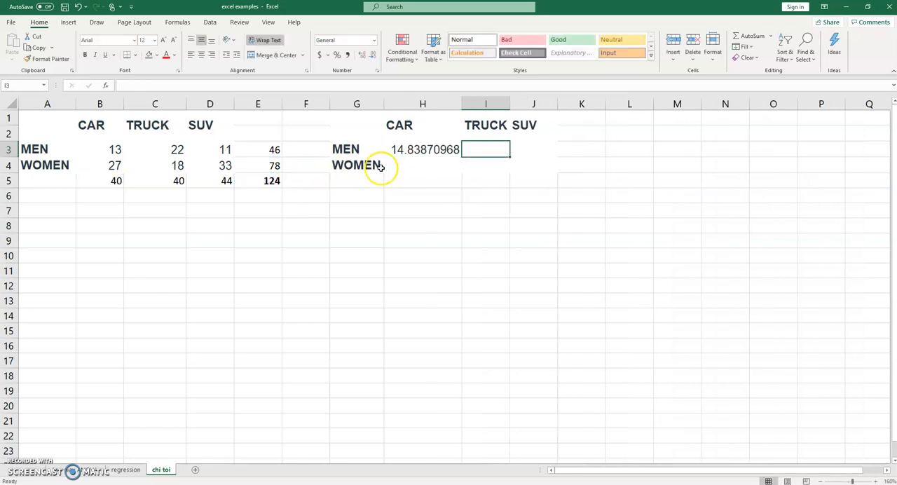
click(413, 149)
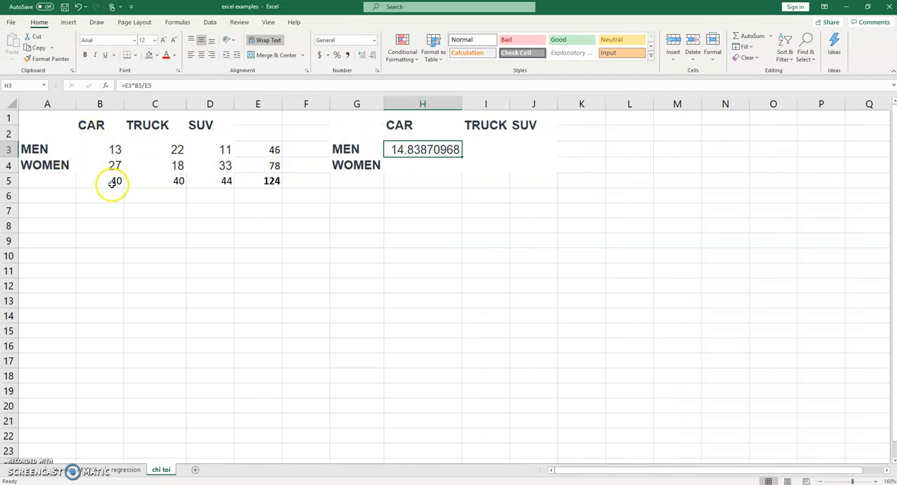
click(470, 146)
click(449, 149)
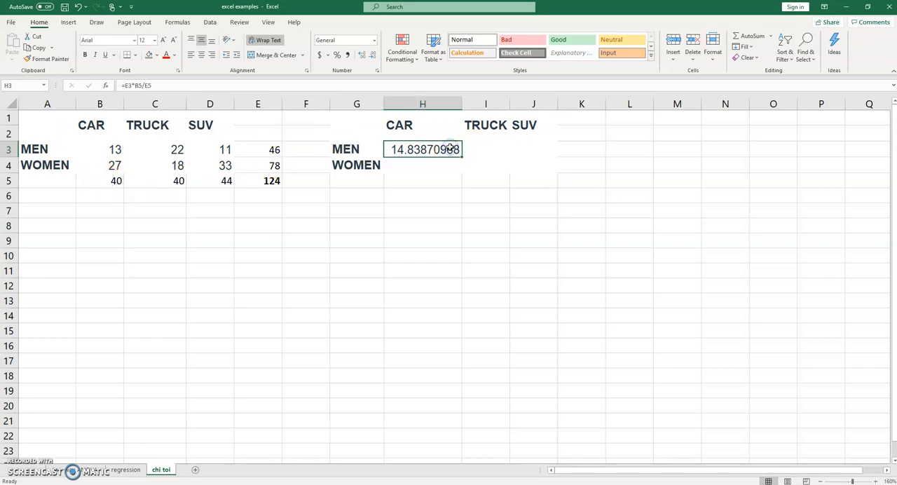
Step: Calculate the expected count for MEN and TRUCK in I3 with =E3*C5/E5
click(477, 149)
text(=)
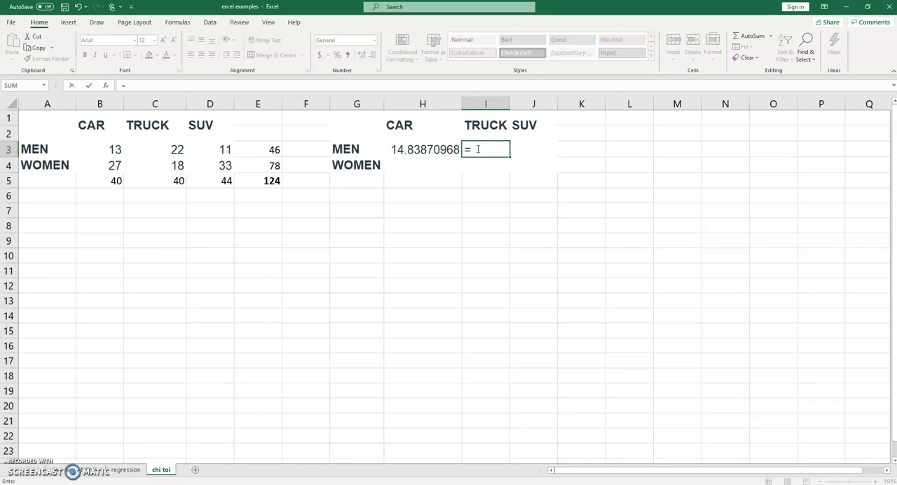
click(260, 149)
text(*)
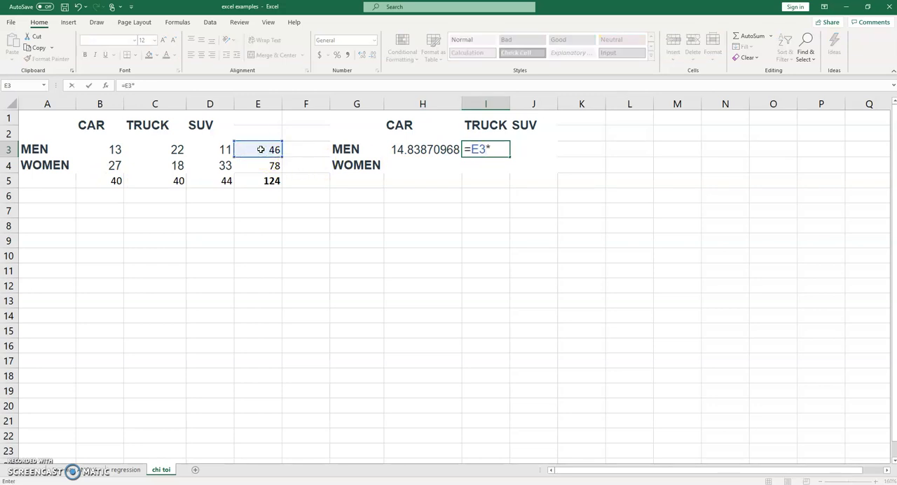
click(172, 181)
text(/)
click(253, 181)
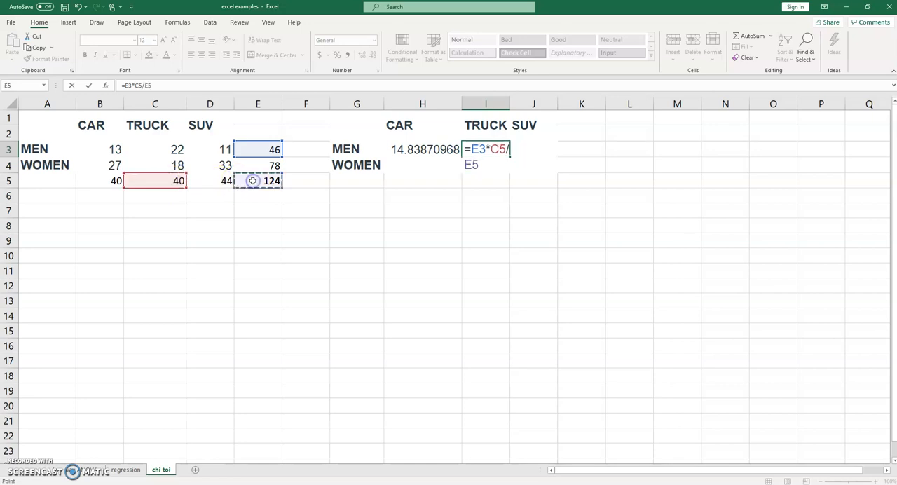
key(Tab)
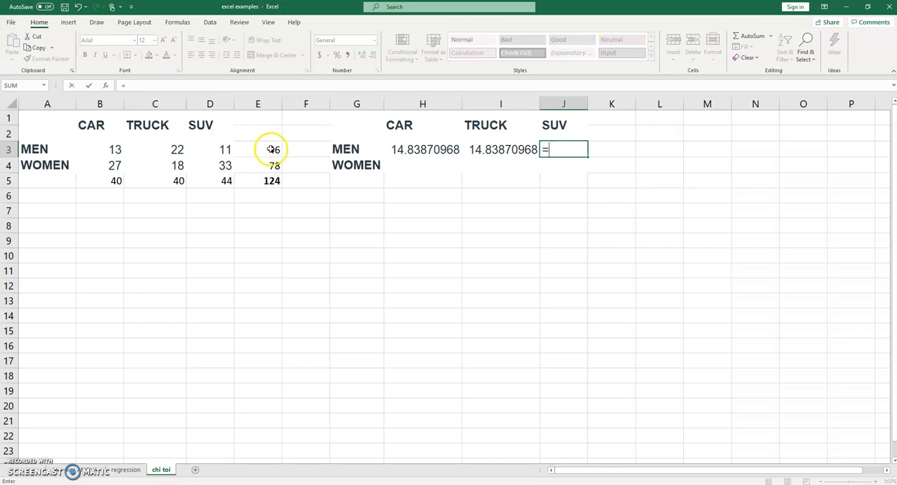
Step: Calculate the expected count for MEN and SUV in J3 with =E3*D5/E5
click(270, 149)
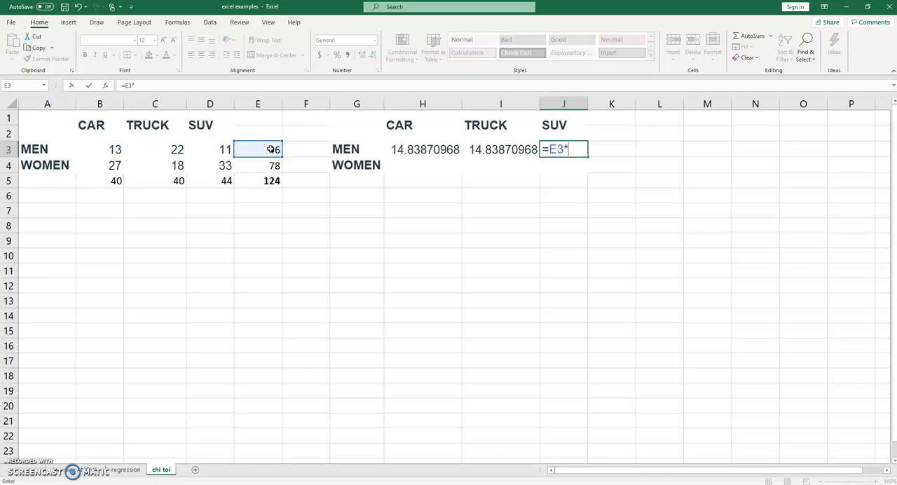
click(221, 181)
text(/)
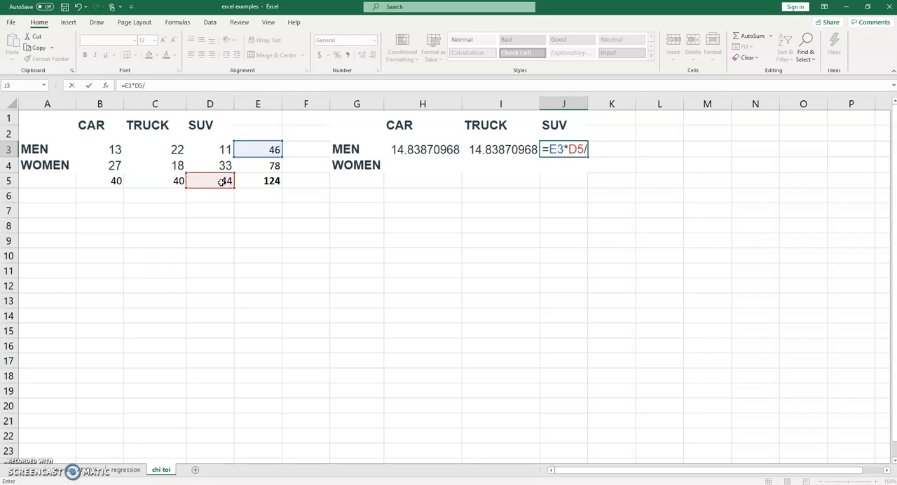
click(260, 182)
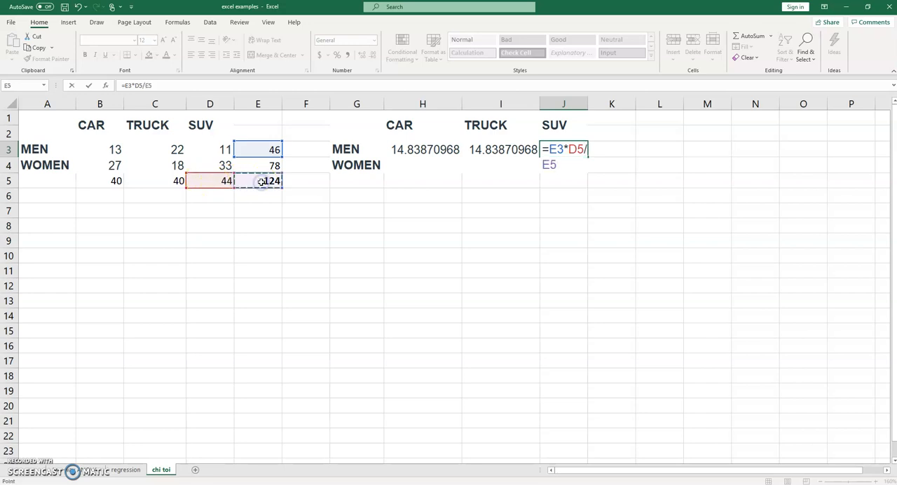
key(Tab)
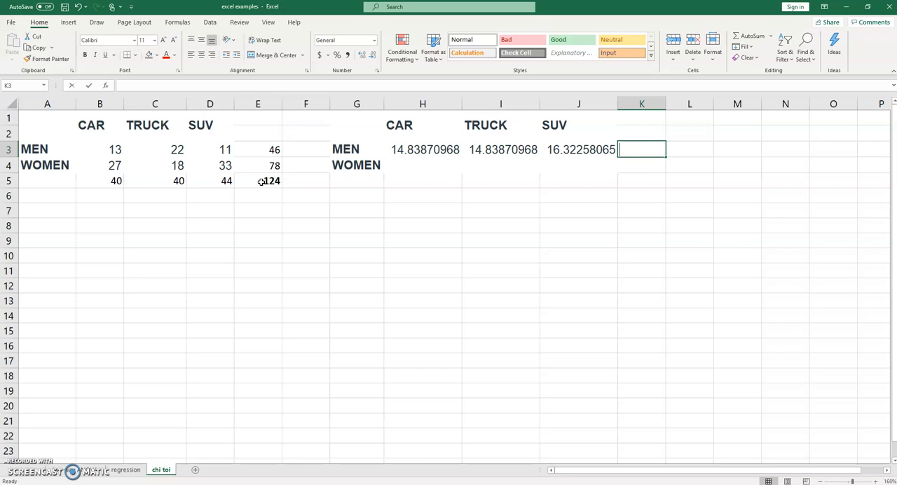
Step: Total the MEN row's expected counts in K3 with =SUM(H3:J3)
text(=SUM()
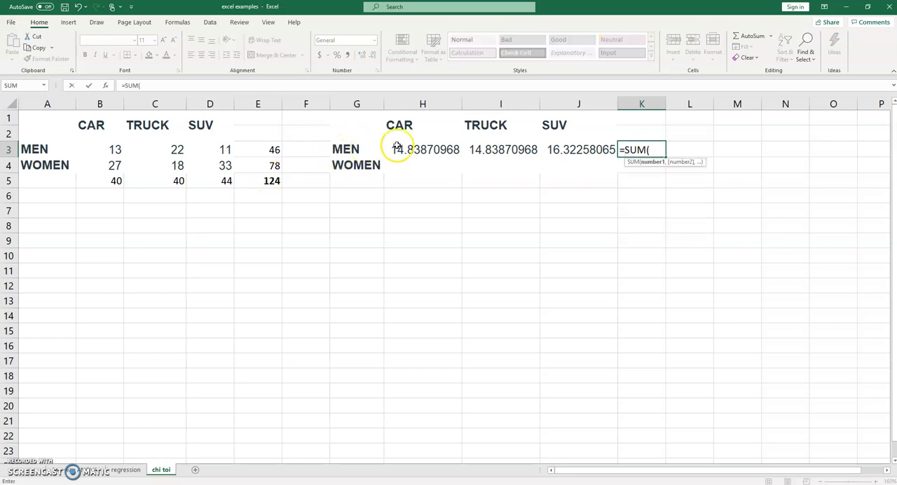
drag(423, 146, 553, 147)
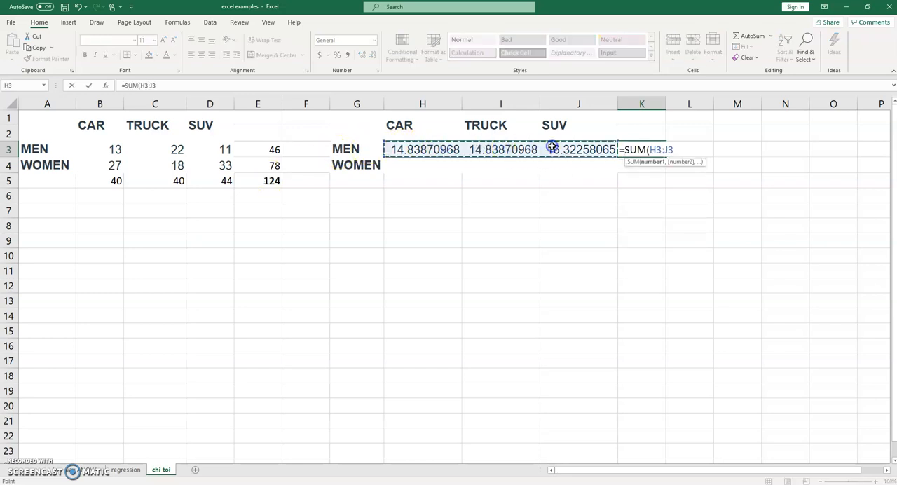
key(Tab)
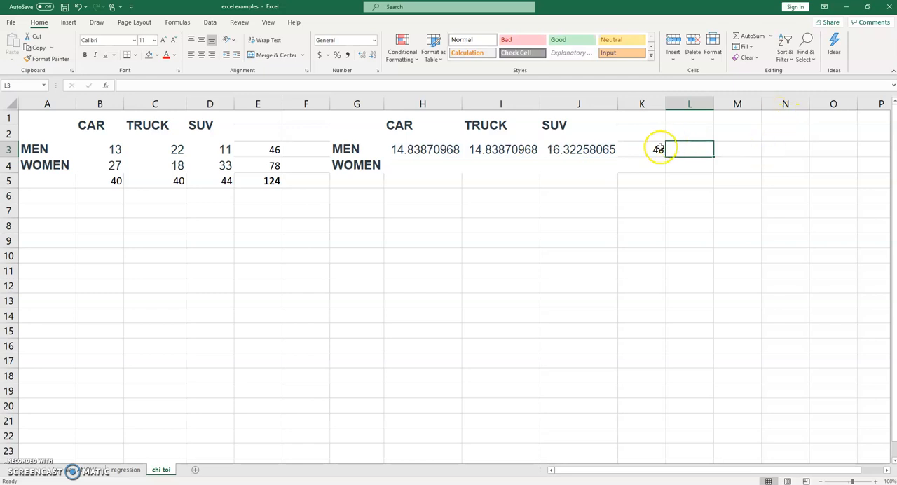
Step: Compare the MEN expected total and the expected counts in H3:J3 with the observed row total in E3 and column totals in B5:D5
click(660, 149)
click(256, 150)
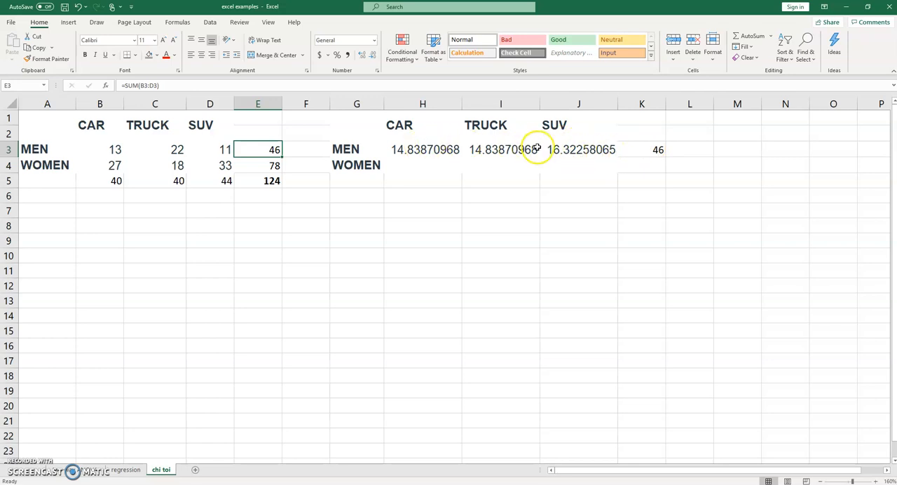
click(117, 180)
click(175, 182)
click(209, 182)
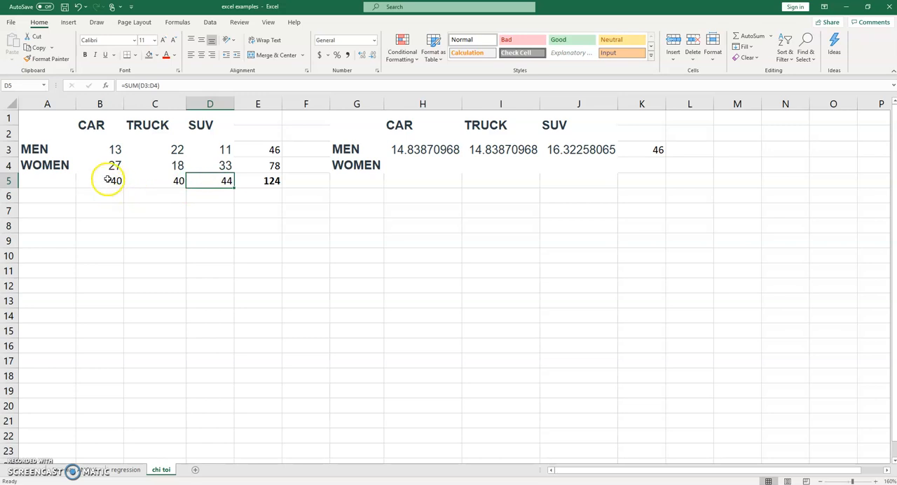
click(106, 180)
click(157, 183)
click(216, 183)
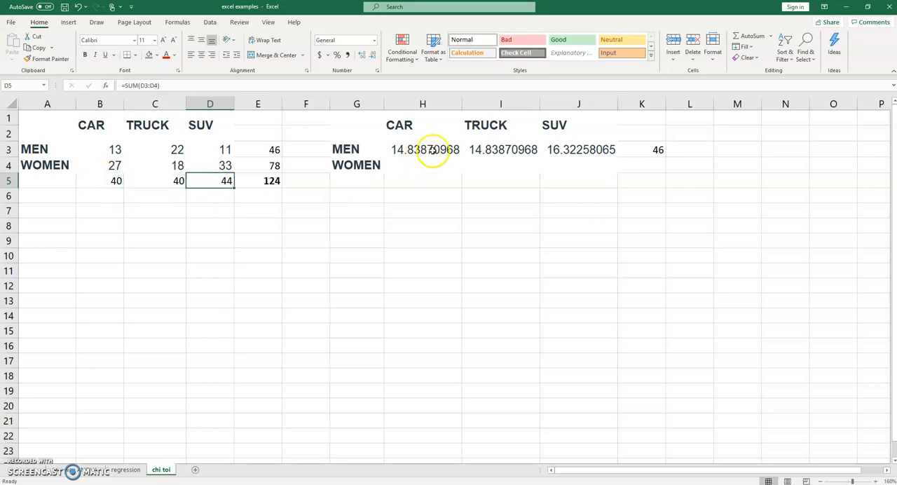
click(435, 150)
click(485, 150)
click(446, 150)
drag(112, 181, 153, 181)
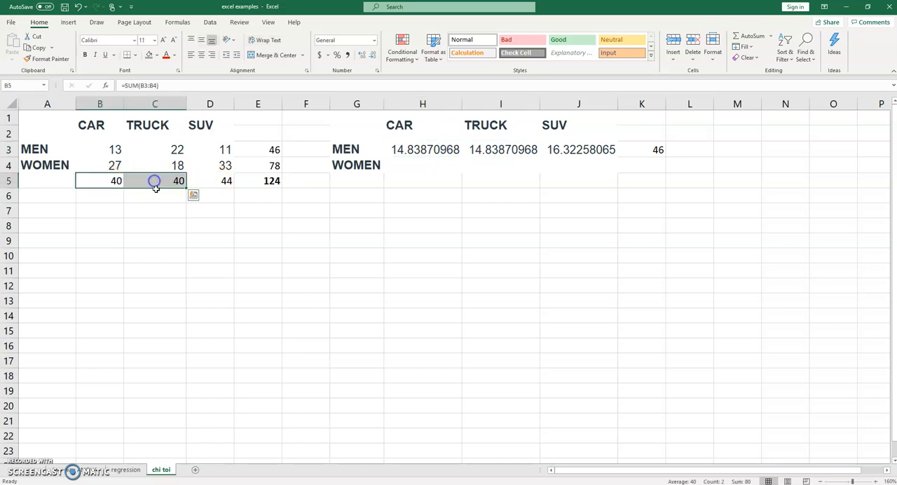
click(562, 149)
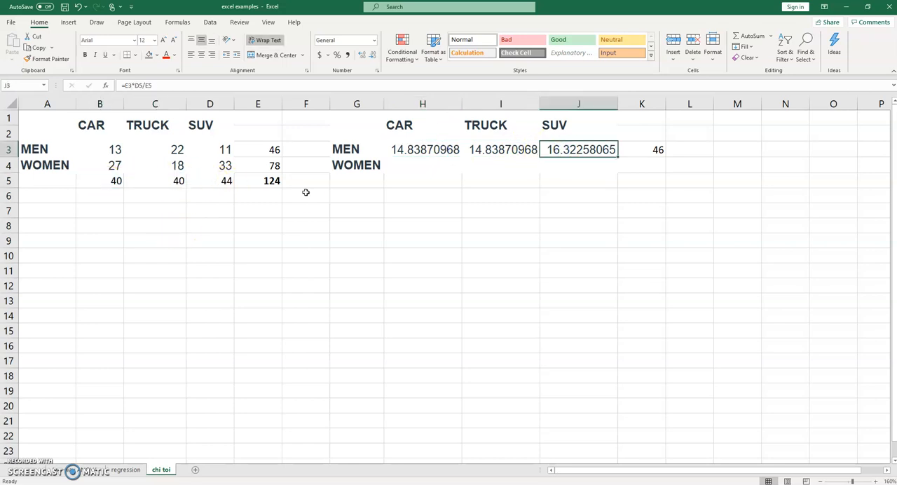
click(226, 180)
Step: Enter the formula =B4*B5/E5 in H4 as the expected count for WOMEN and CAR
click(421, 165)
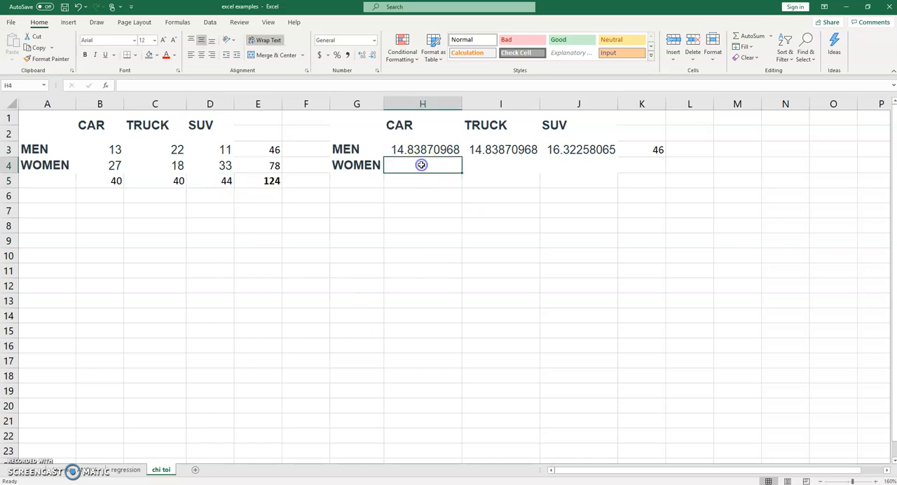
text(=)
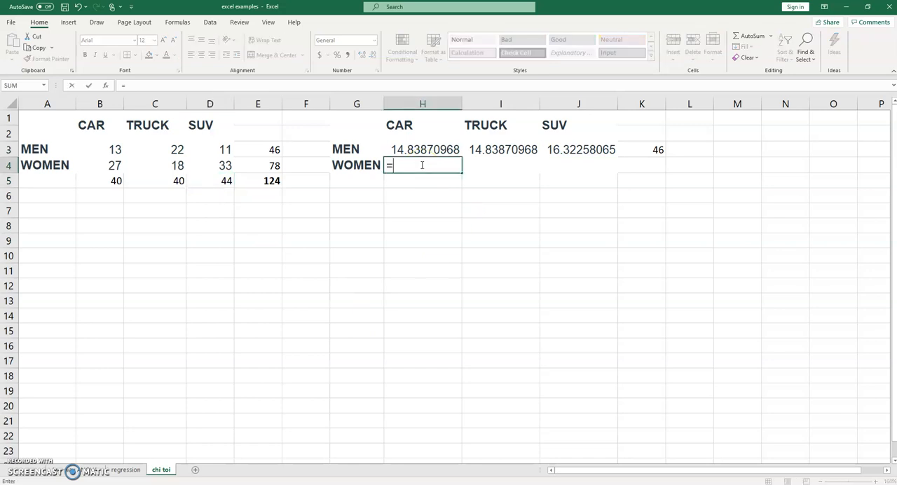
click(105, 164)
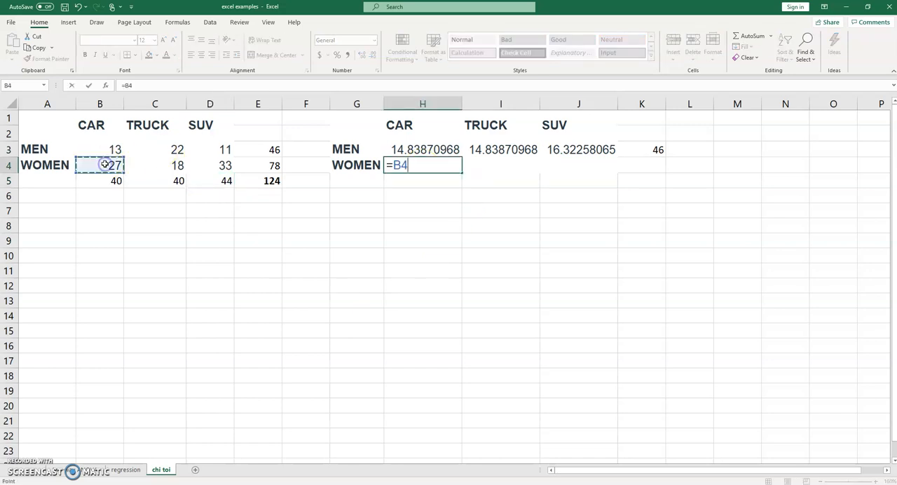
text(*)
click(106, 180)
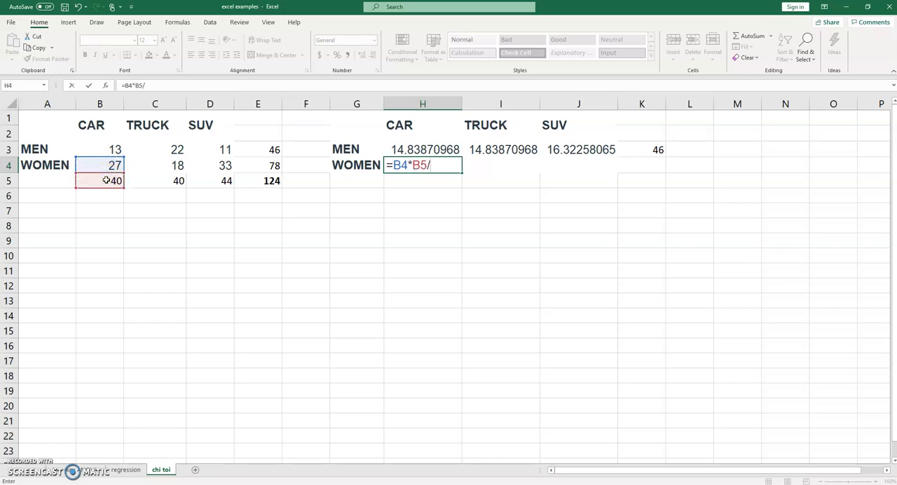
click(266, 180)
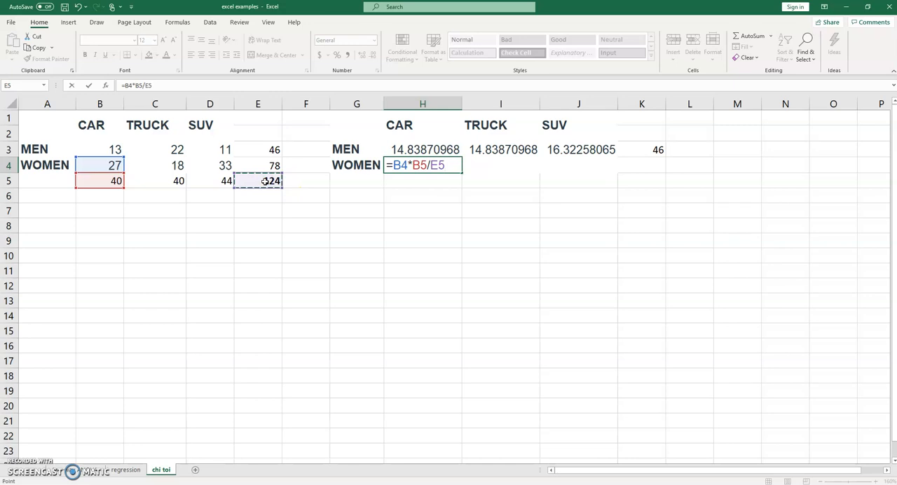
key(Tab)
Step: Calculate the expected count for WOMEN and TRUCK in I4 with =C5*E4/E5
text(=)
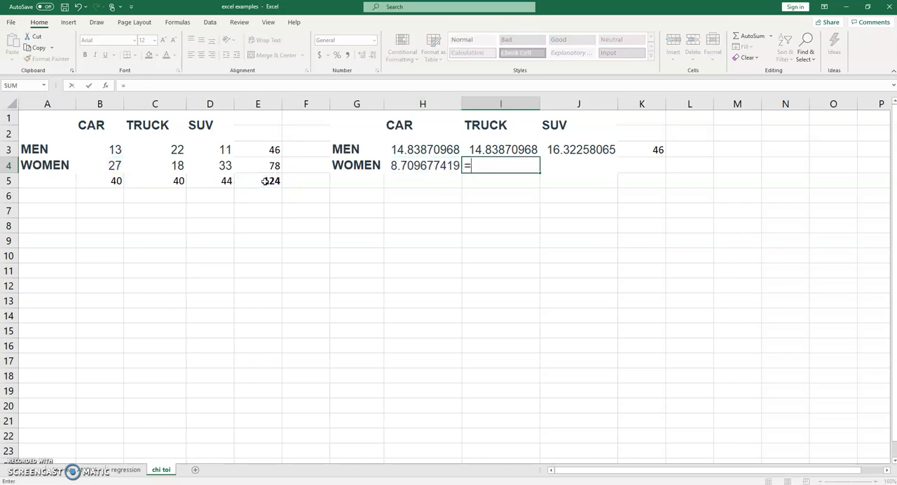
click(177, 162)
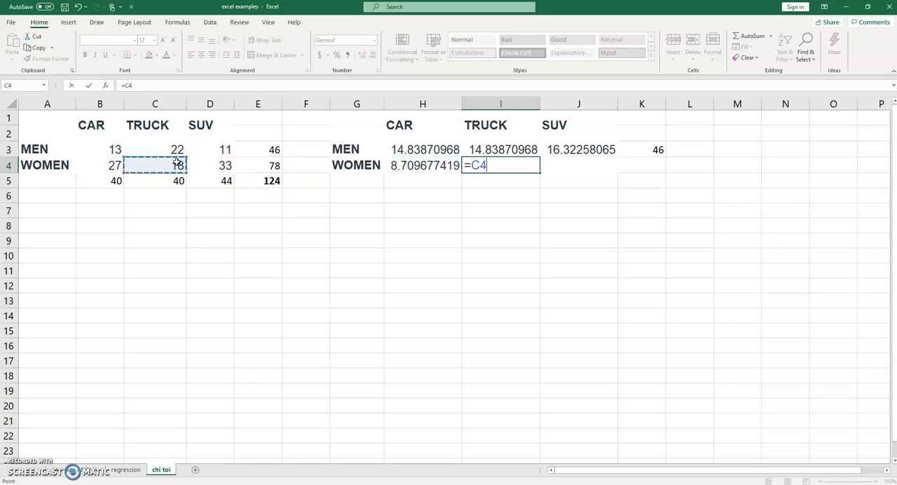
click(169, 183)
text(*)
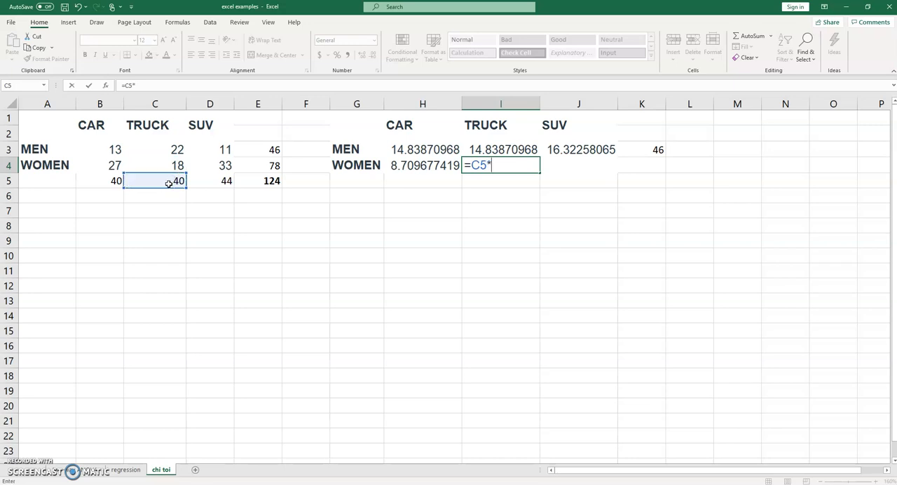
click(246, 161)
text(/)
click(258, 182)
key(Tab)
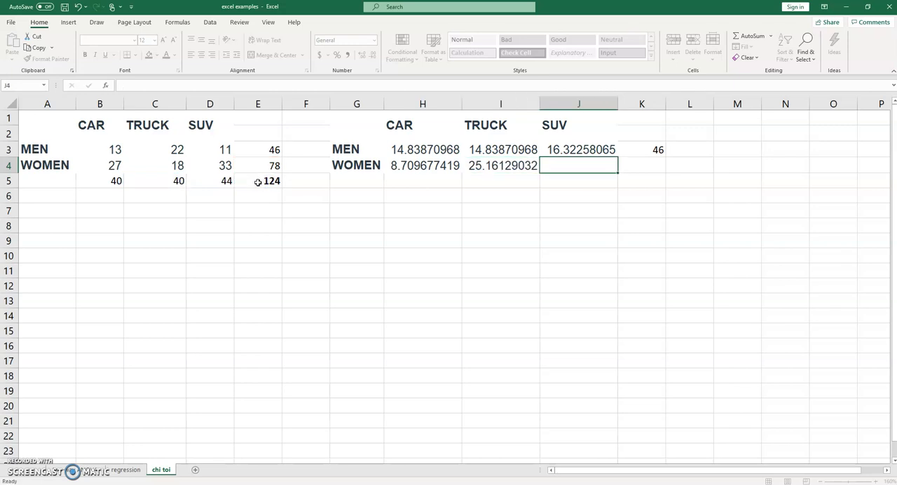
Step: Calculate the expected count for WOMEN and SUV in J4 with =D5*E4/E5
text(=)
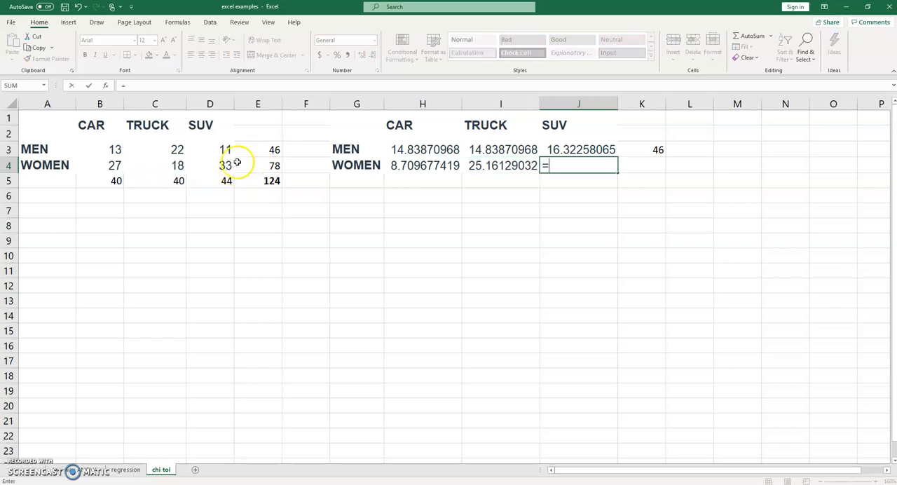
click(217, 182)
text(*)
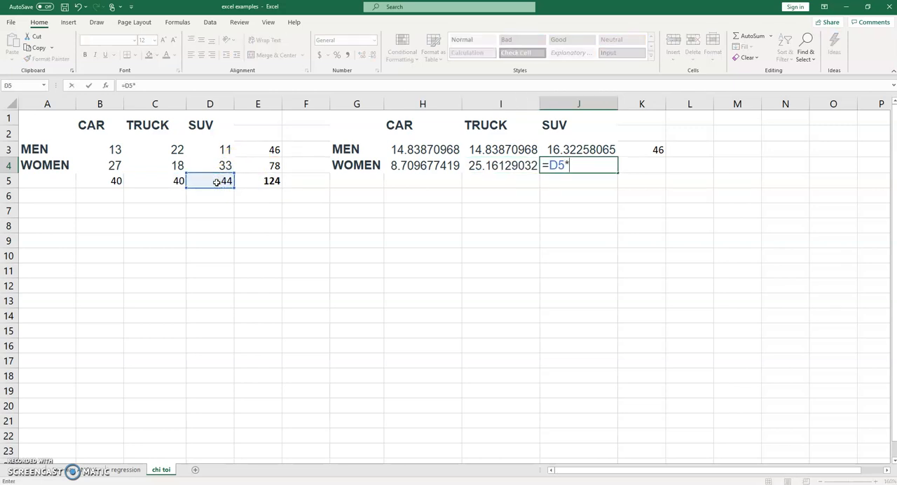
click(254, 167)
text(/)
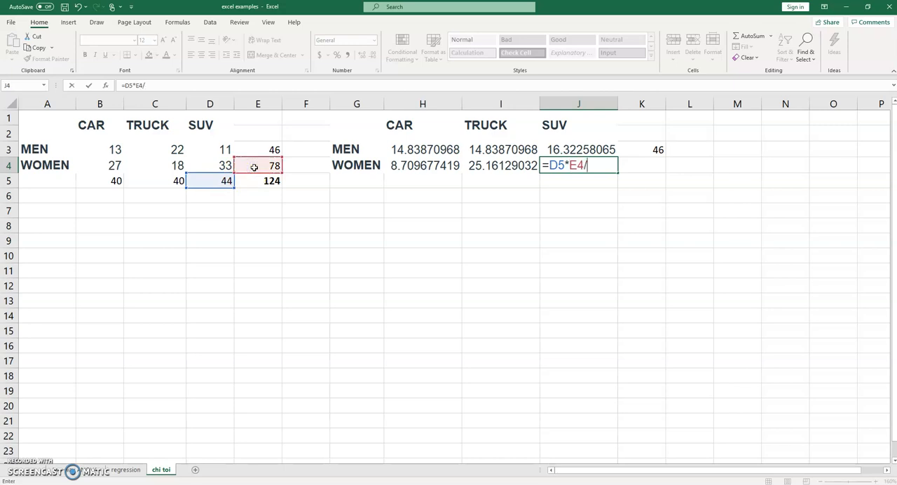
click(255, 181)
key(Tab)
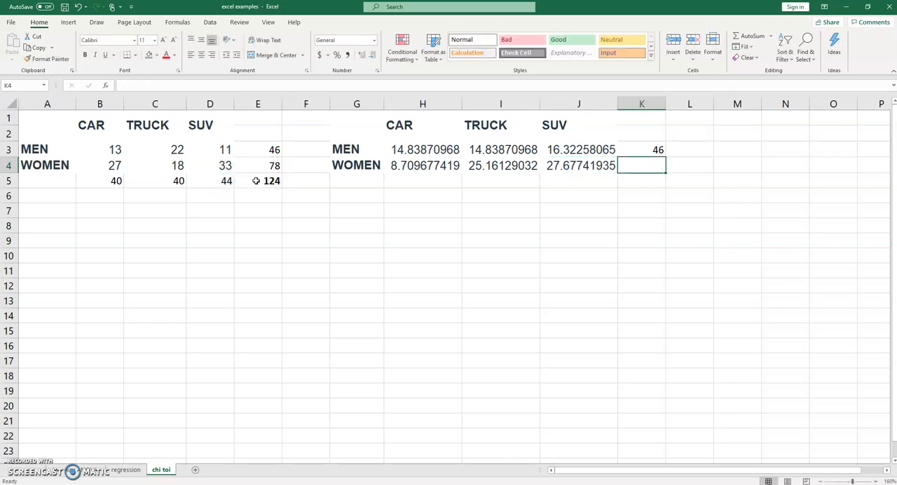
Step: Total the WOMEN row's expected counts in K4 with =SUM(H4:J4)
text(=SUM)
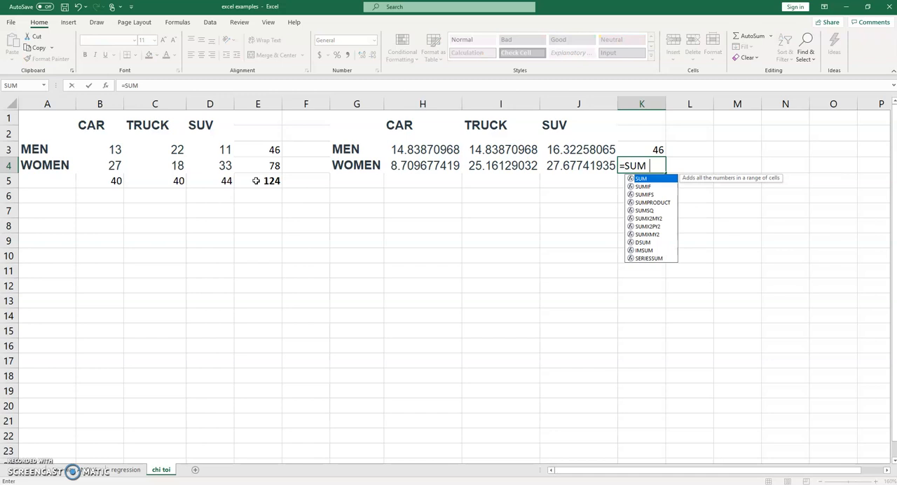
text(()
drag(429, 165, 561, 161)
key(Tab)
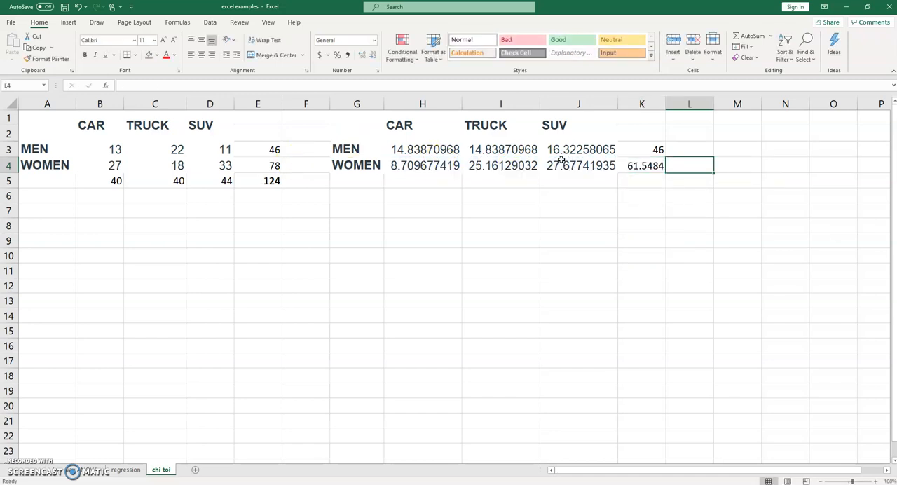
Step: Correct the WOMEN and CAR expected count formula in H4 to =E4*B5/E5
click(426, 166)
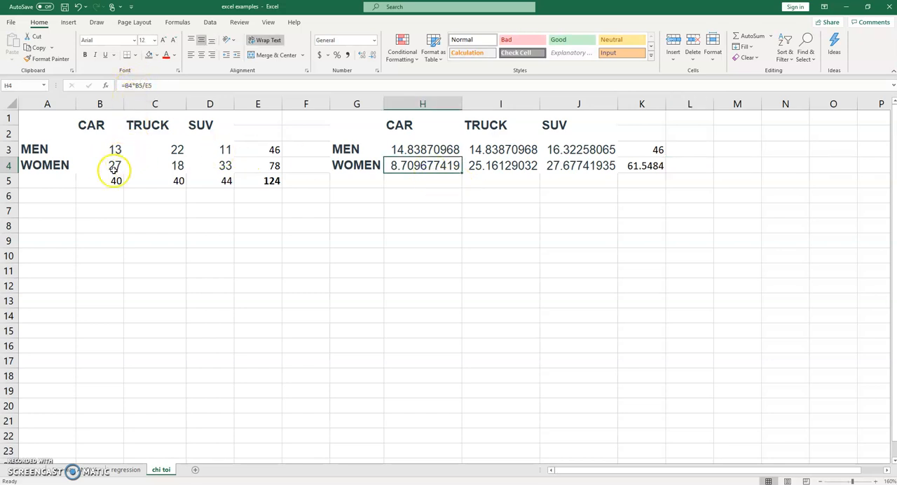
click(133, 86)
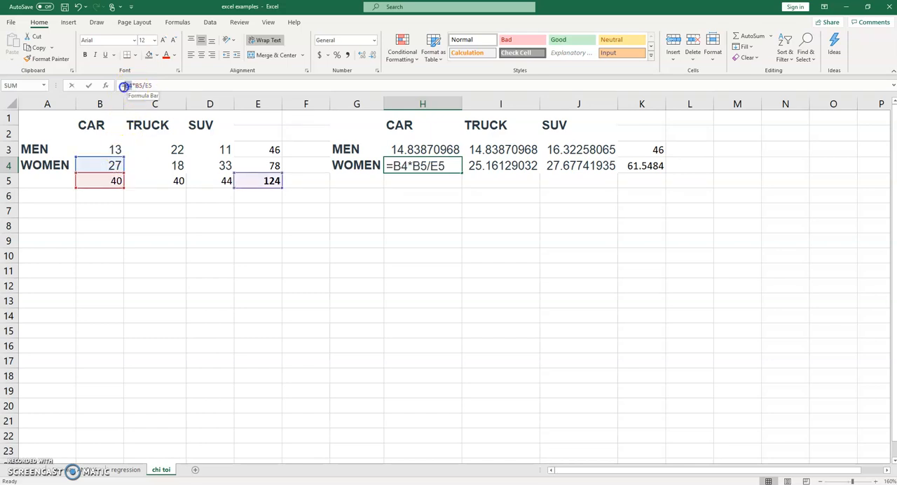
click(123, 85)
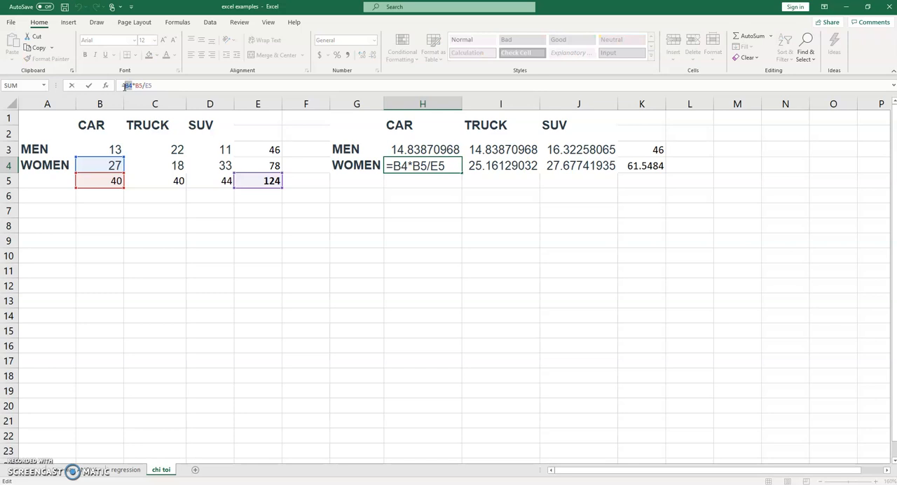
text(E4)
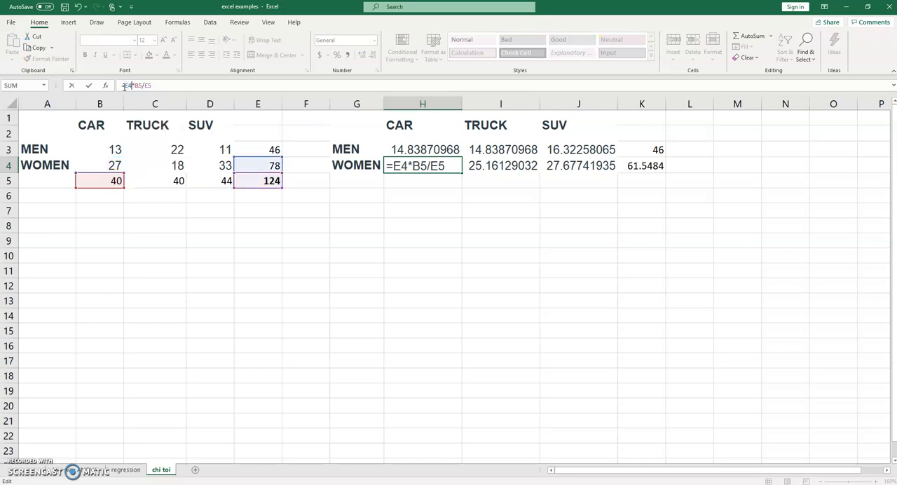
key(Tab)
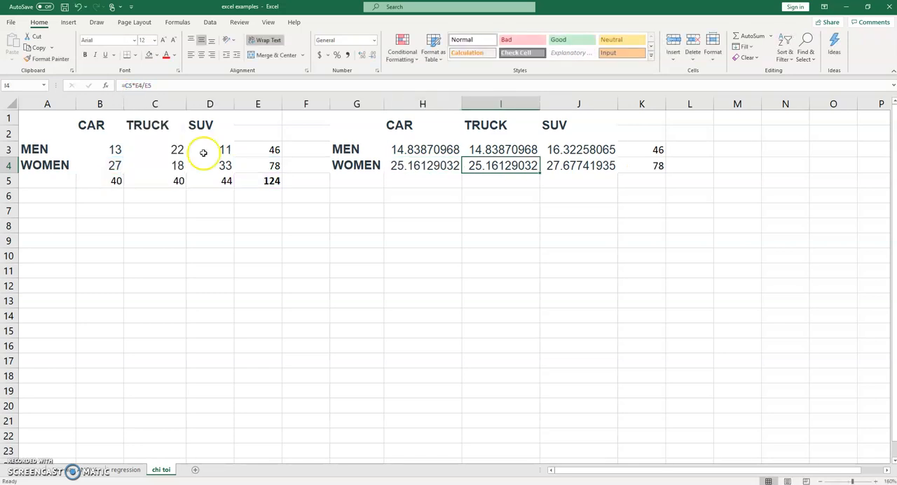
Step: Review the expected row totals in K3:K4 and compare the WOMEN expected counts across vehicles with the observed column totals
click(493, 227)
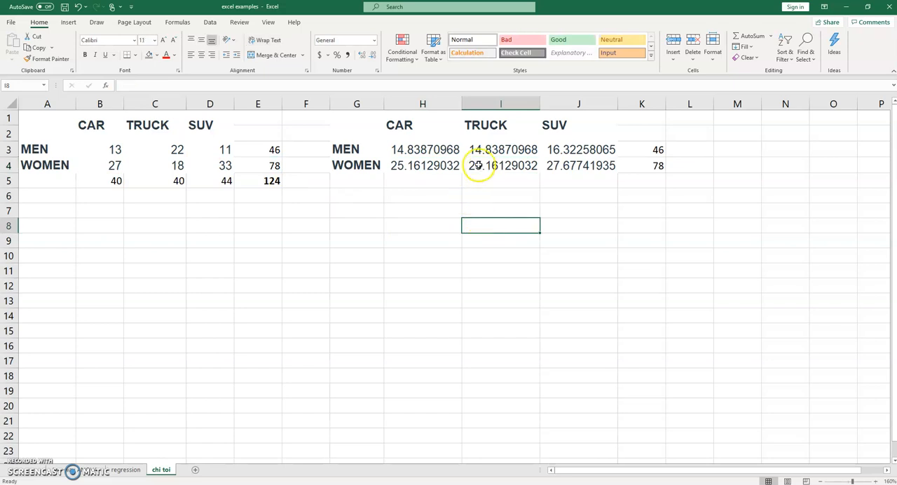
drag(654, 150, 657, 173)
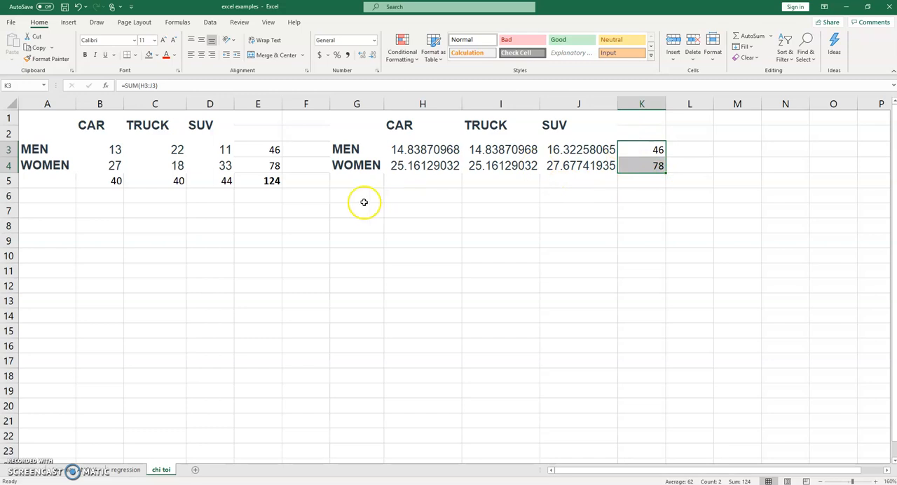
click(564, 186)
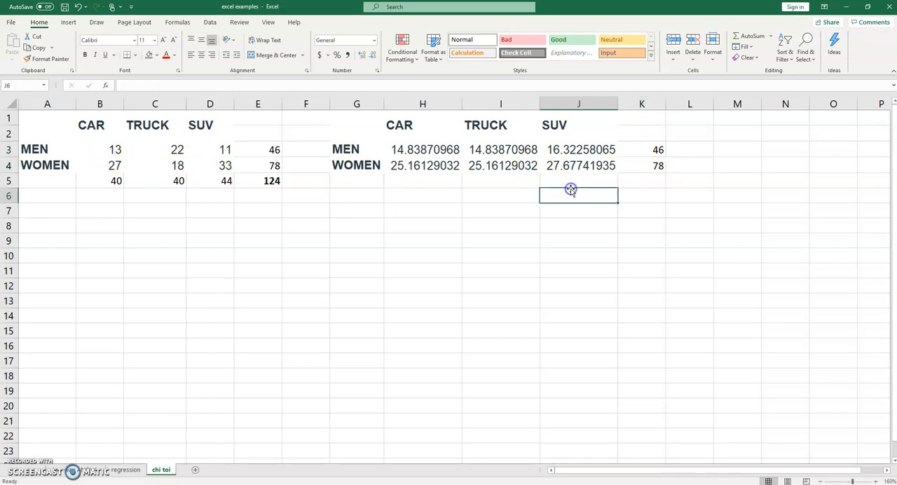
click(427, 166)
click(473, 164)
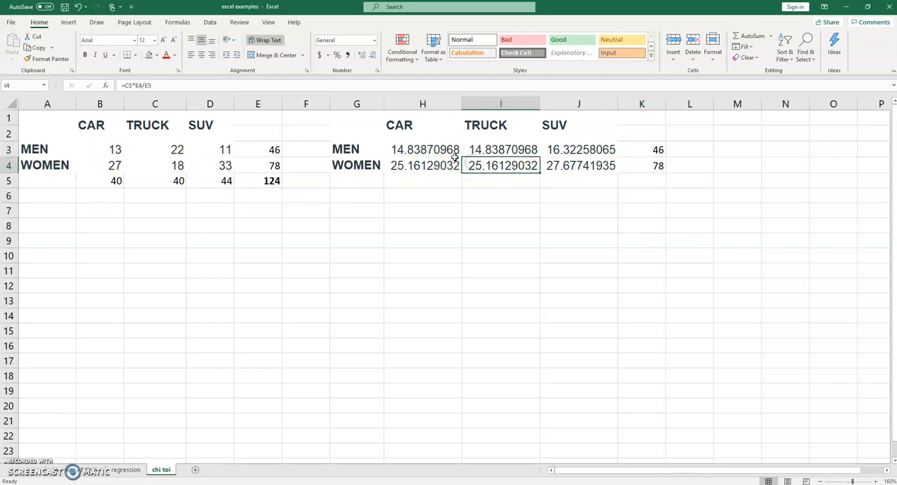
click(430, 163)
click(482, 165)
click(124, 180)
drag(124, 181, 140, 181)
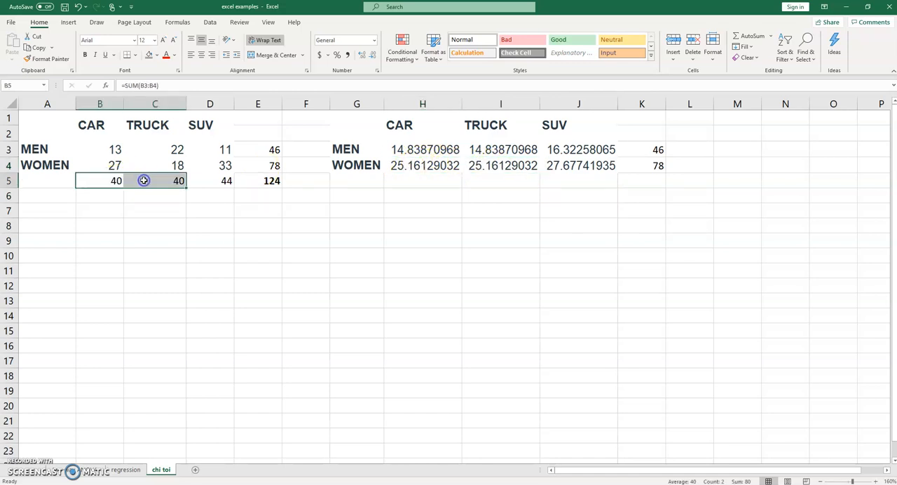
click(566, 165)
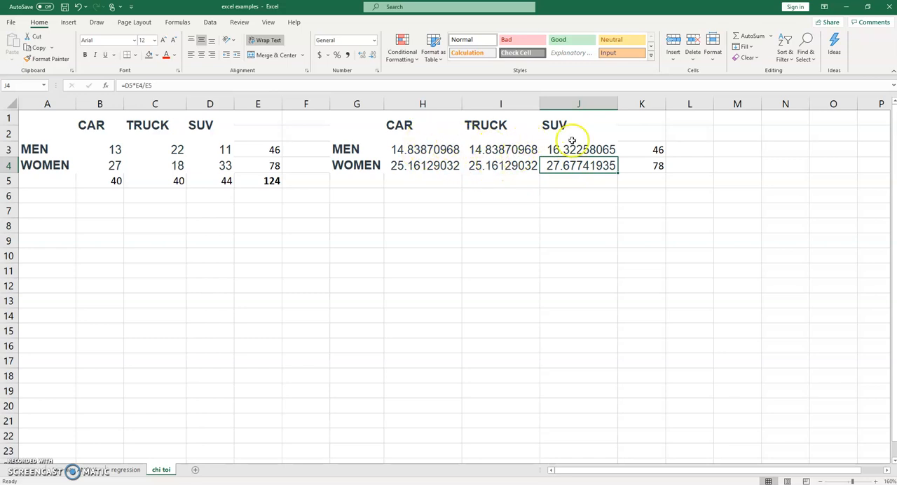
click(427, 149)
click(650, 150)
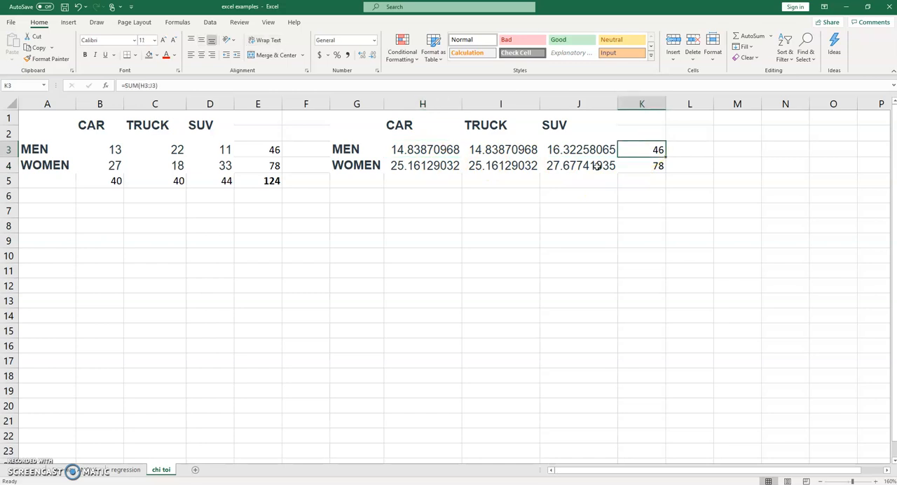
Step: Total the CAR expected counts in H5 with =SUM(H3:H4) and fill the formula across to J5
click(434, 184)
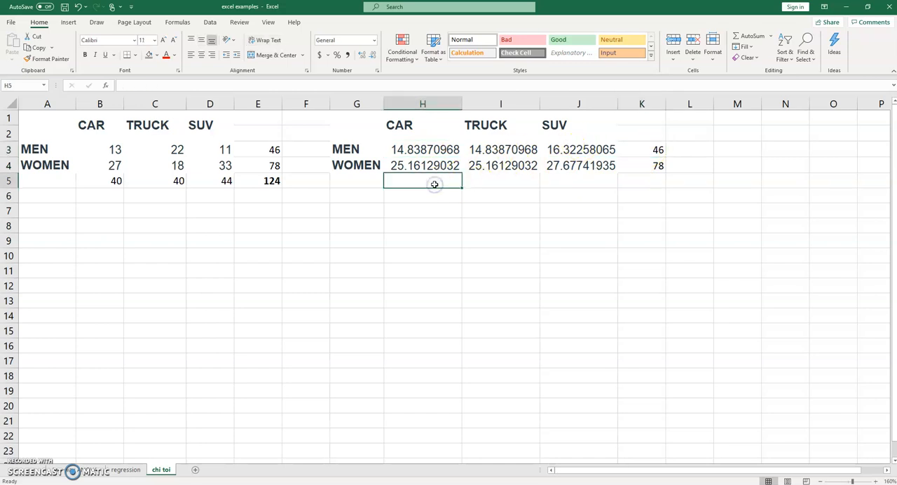
text(=SUM()
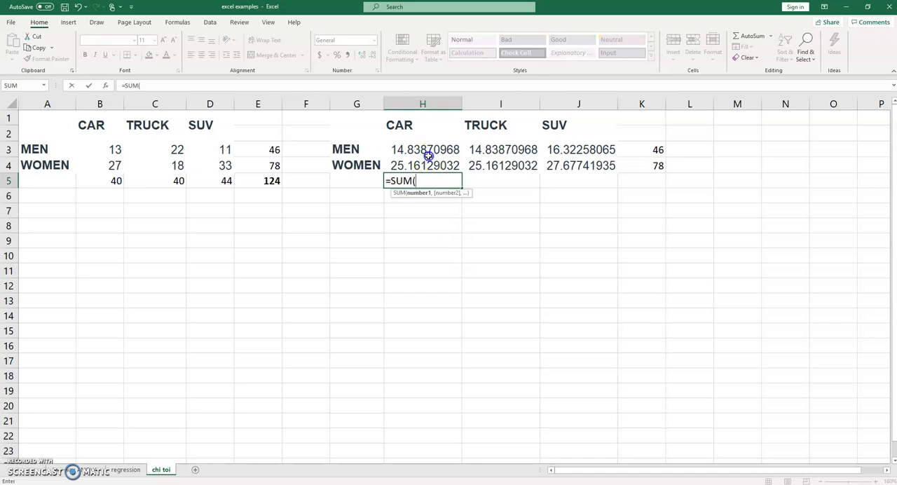
drag(426, 147, 429, 164)
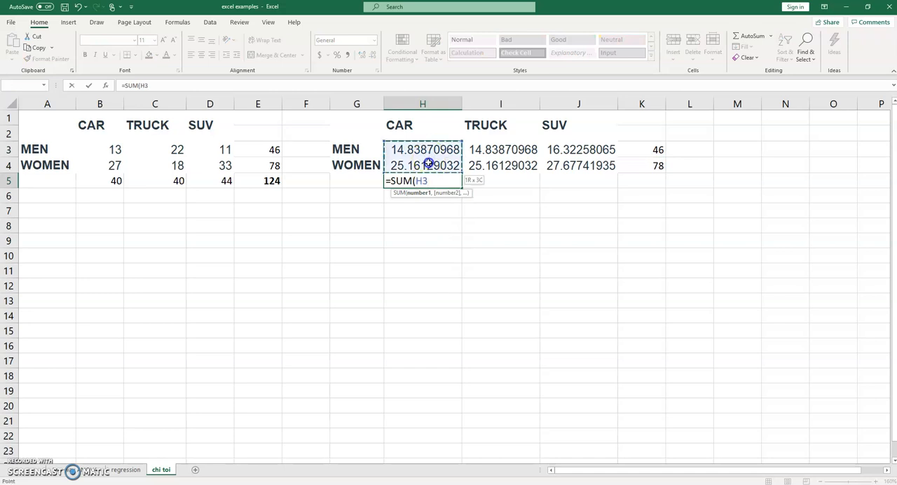
key(Return)
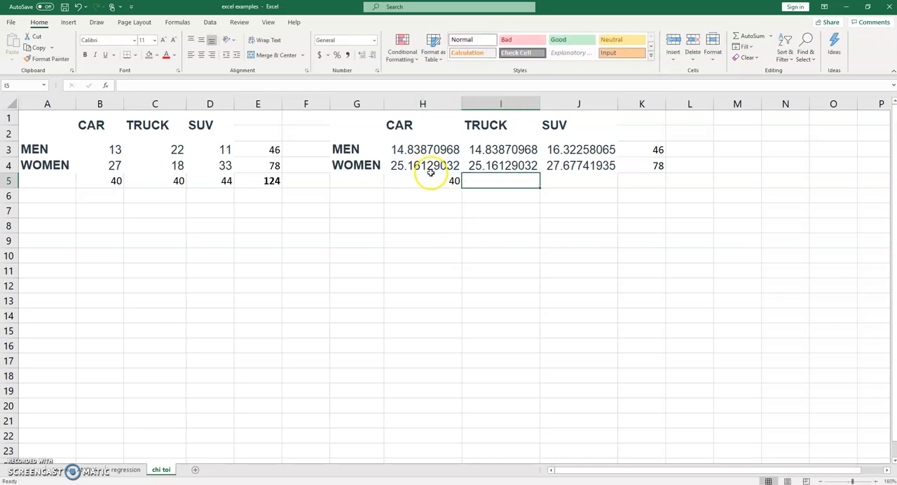
click(431, 181)
drag(462, 187, 580, 182)
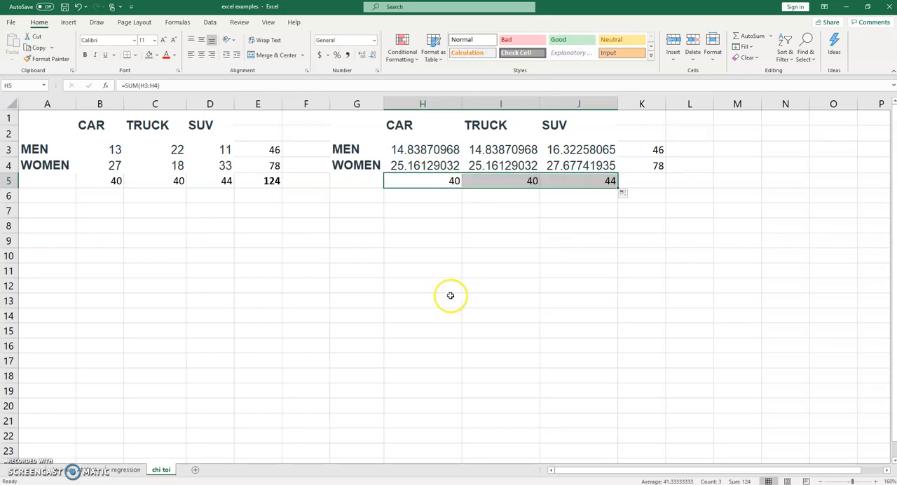
click(451, 297)
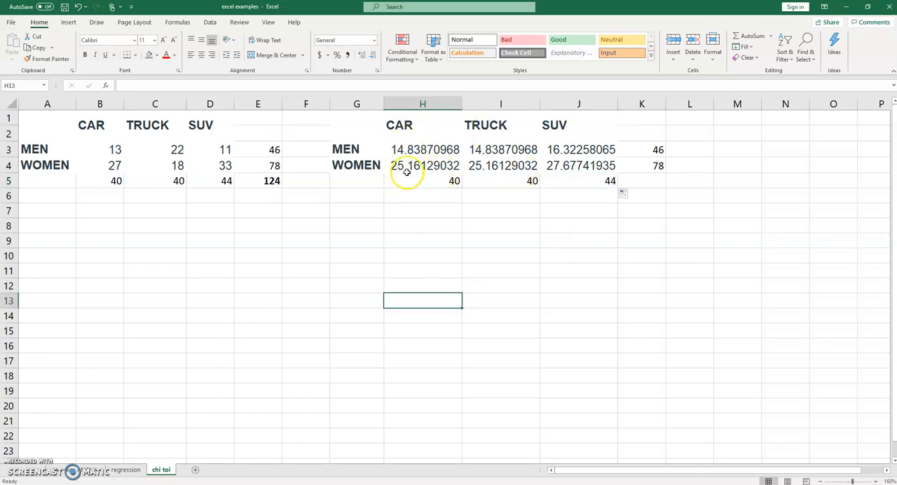
Step: Start the chi-square statistic formula in C7 with the MEN and CAR term, =SUM((B3-H3)^2/H3)
click(175, 207)
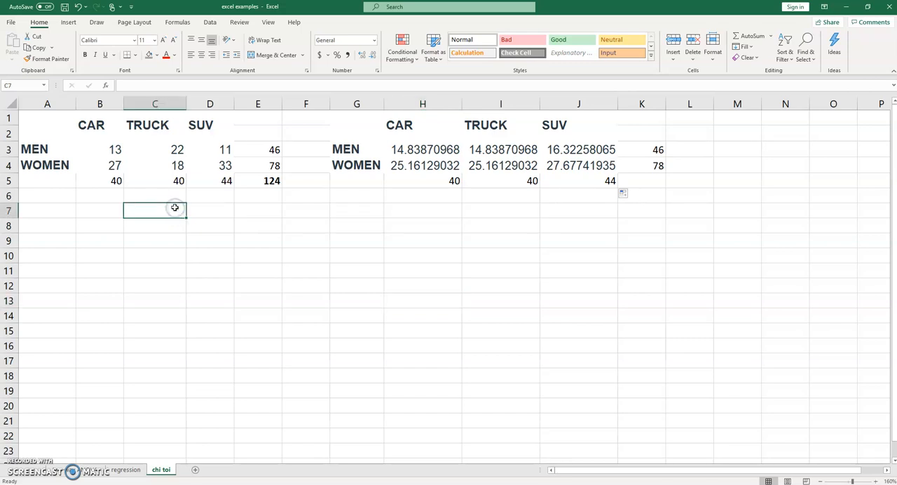
text(=)
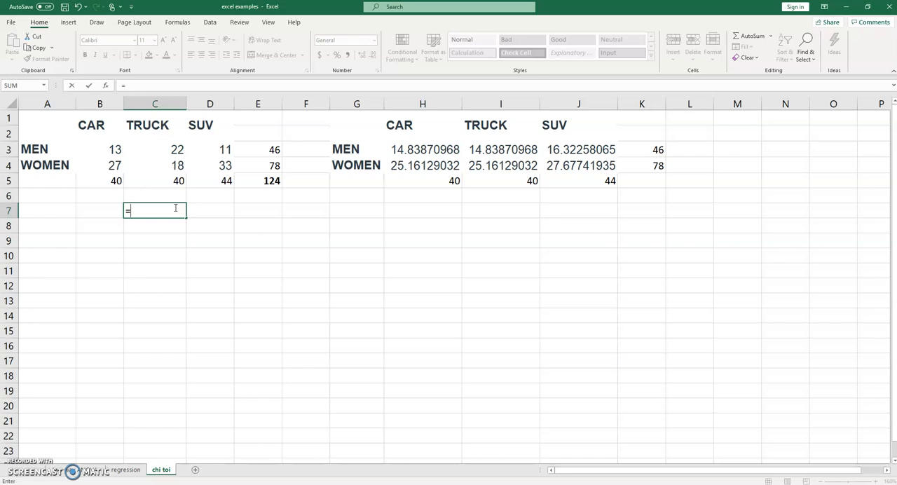
text(SUM()
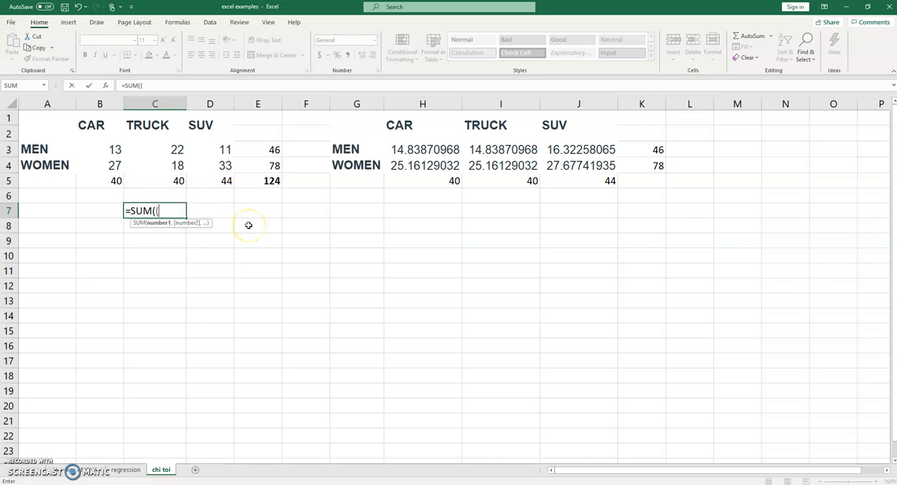
text(()
click(111, 149)
text(-)
click(418, 150)
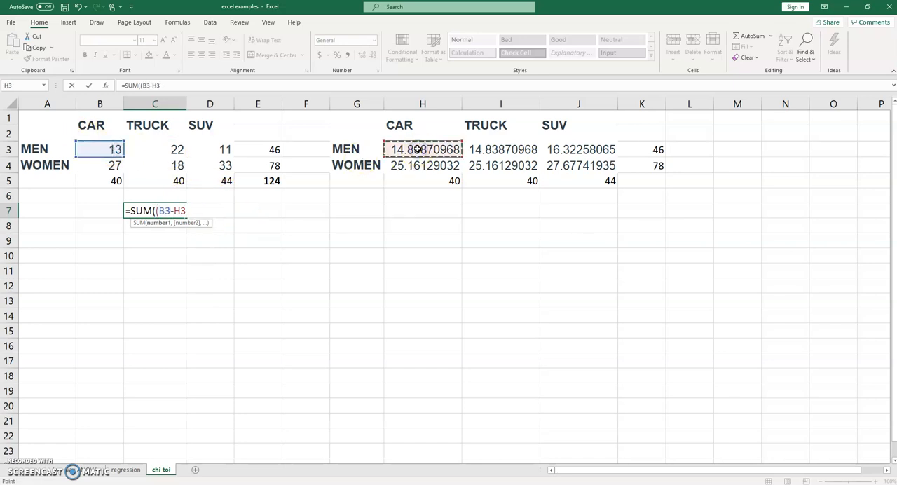
text()^2/)
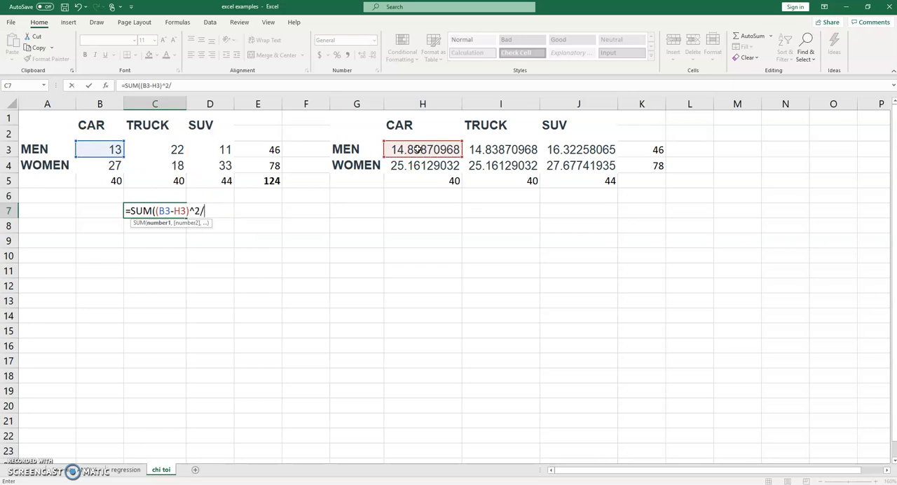
click(423, 149)
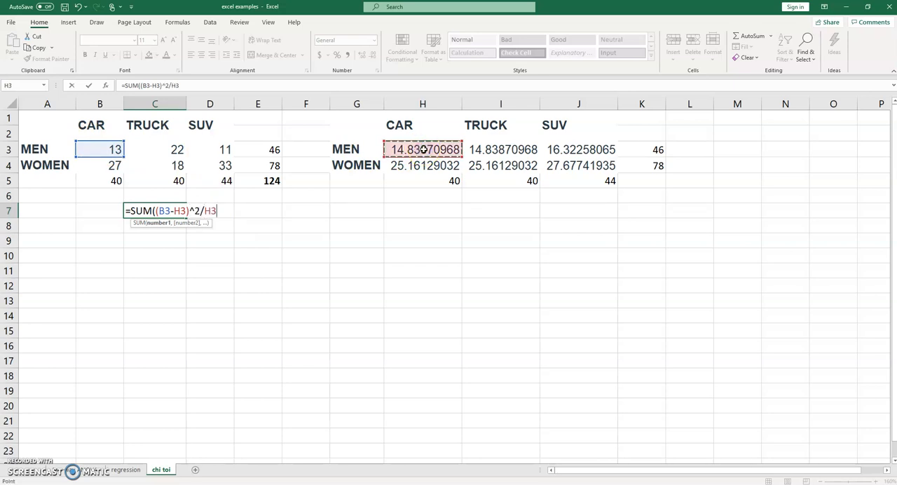
text())
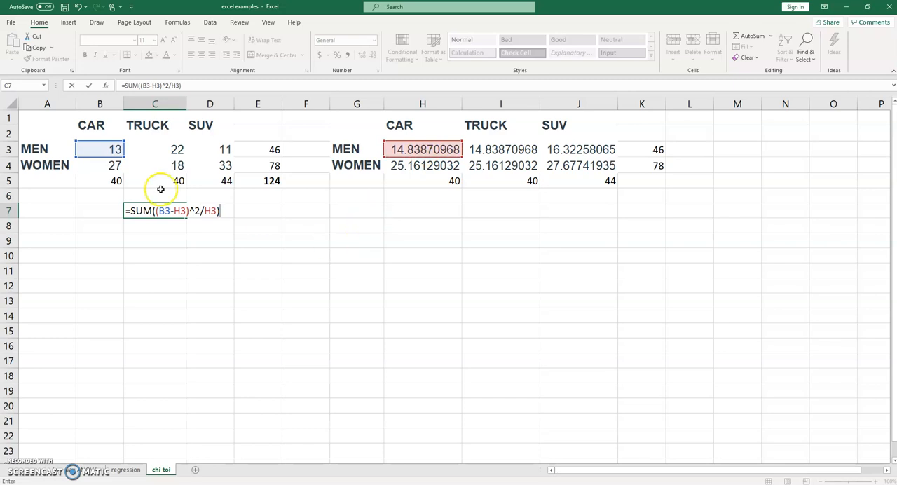
Step: Wrap the MEN and CAR term in its own parentheses so the C7 formula reads =SUM(((B3-H3)^2/H3)+(
click(156, 211)
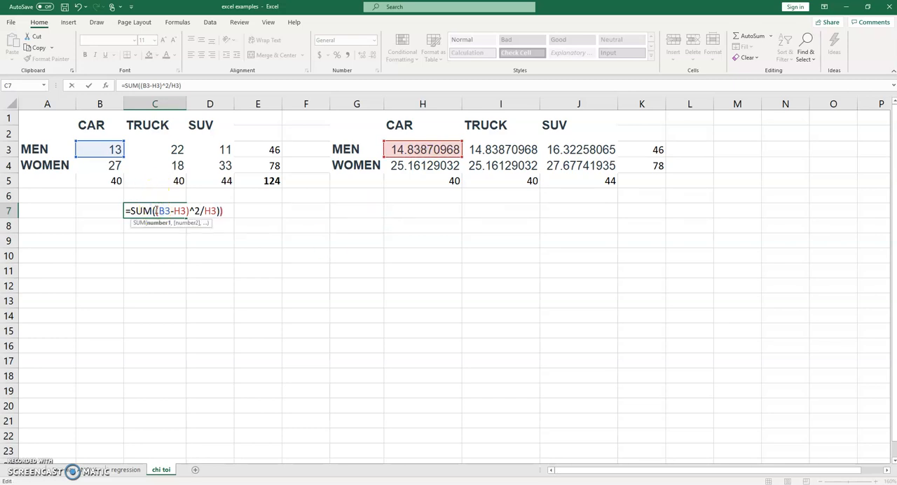
click(237, 210)
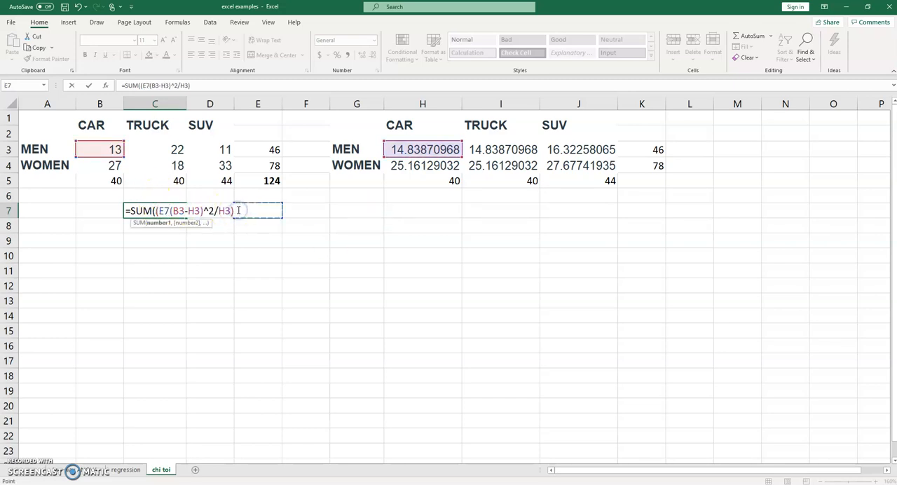
click(146, 84)
click(149, 85)
key(BackSpace)
key(BackSpace)
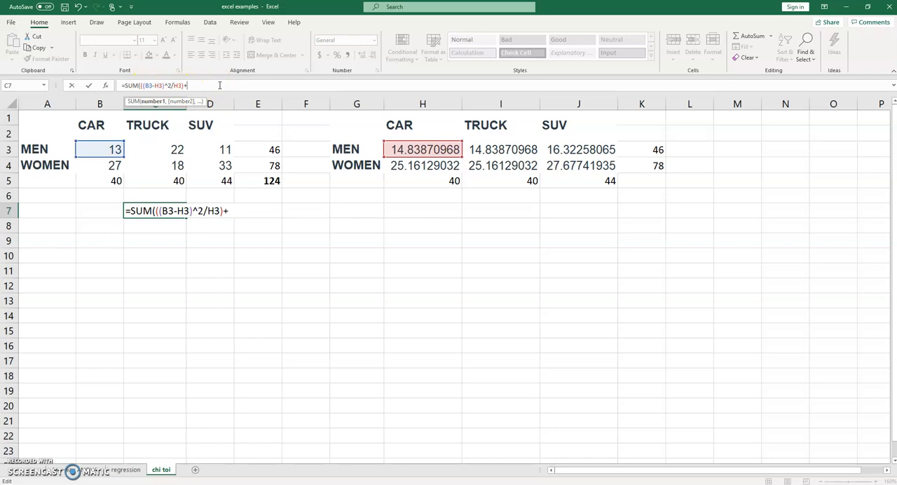
Step: Add the MEN and TRUCK term (C3-I3)^2/I3) to the C7 formula
click(146, 148)
text(/)
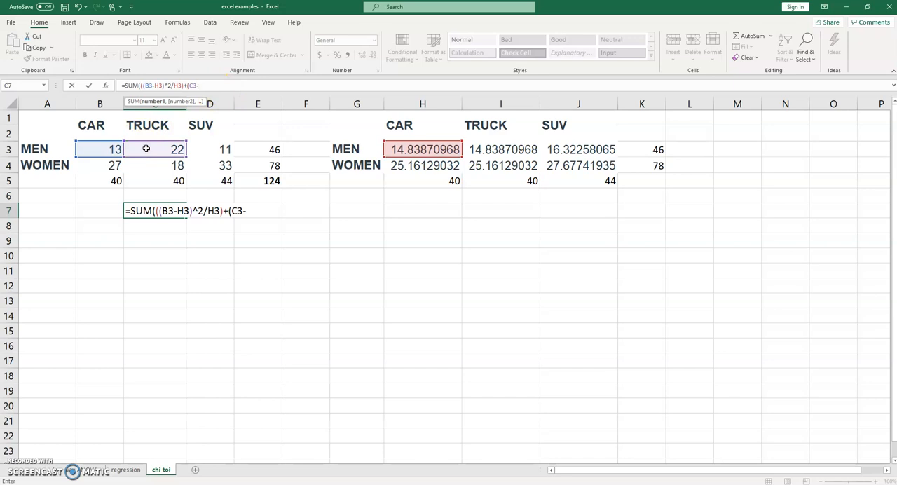
click(479, 149)
text(^2)
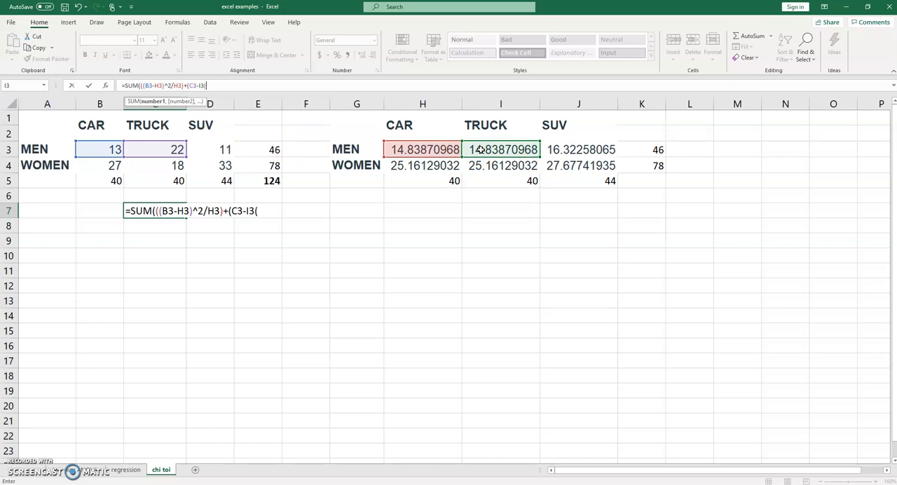
text(2/)
click(494, 148)
text()^2/I3)
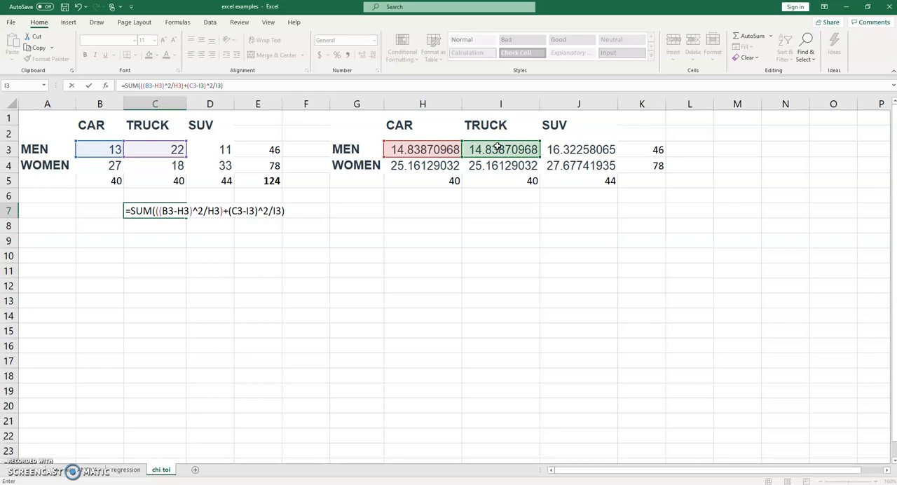
text(+()
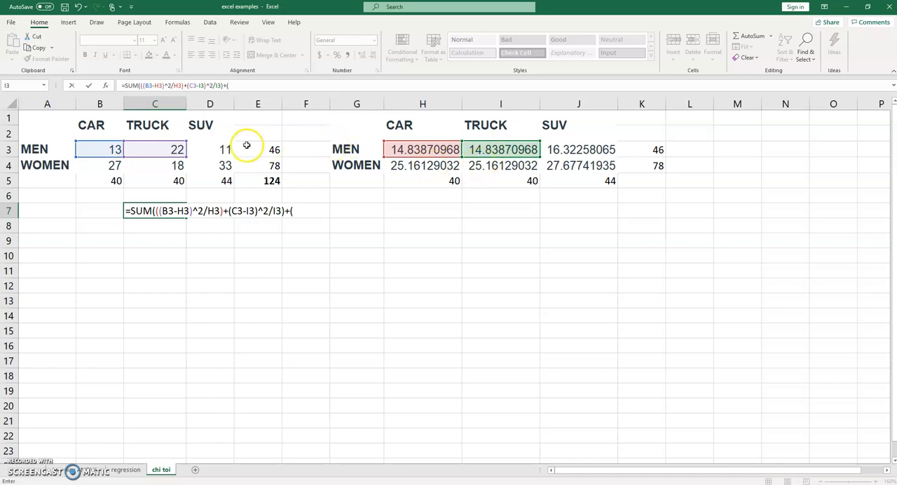
Step: Append the MEN and SUV term +(D3-J3)^2/J3) to the C7 formula
click(217, 149)
text(-)
click(562, 150)
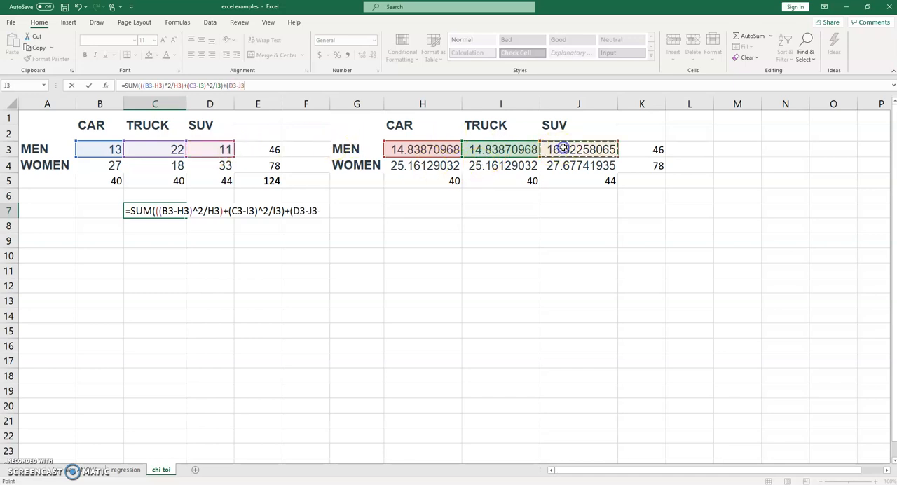
text()^2)
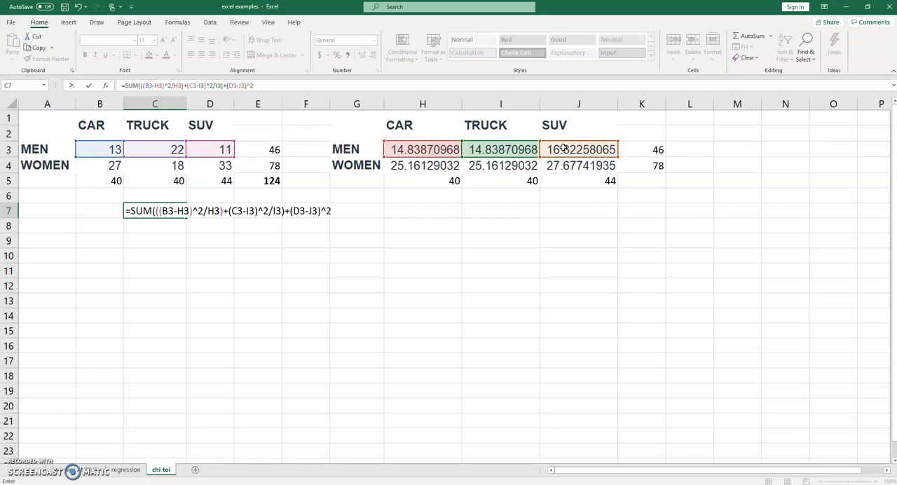
text(/)
click(602, 150)
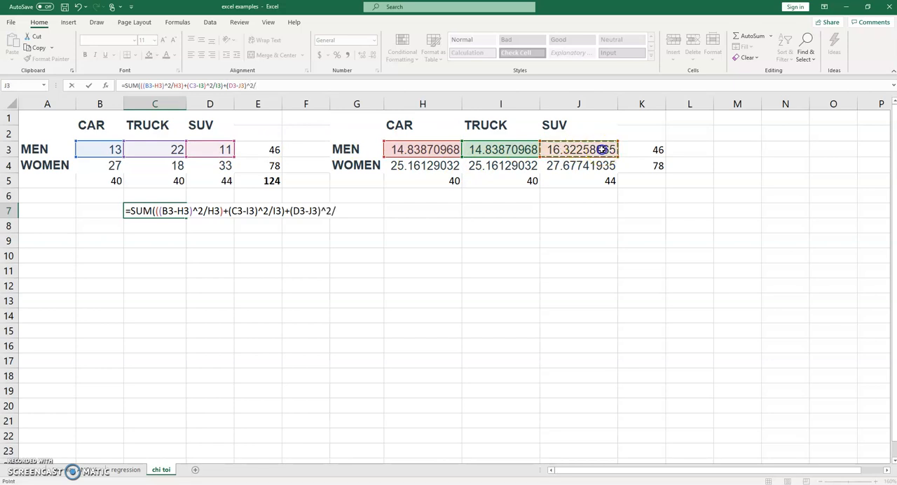
text())
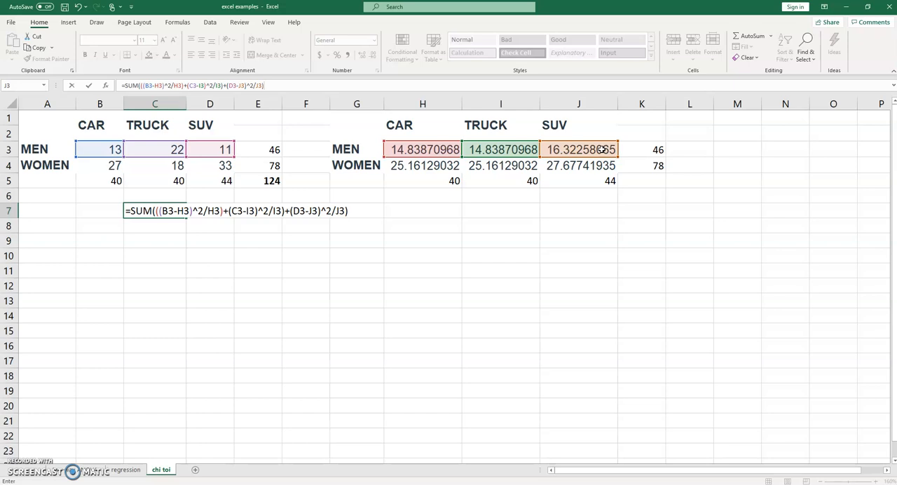
Step: Insert a closing parenthesis after the MEN and TRUCK term and an opening one before the MEN and SUV term in C7
click(287, 210)
text())
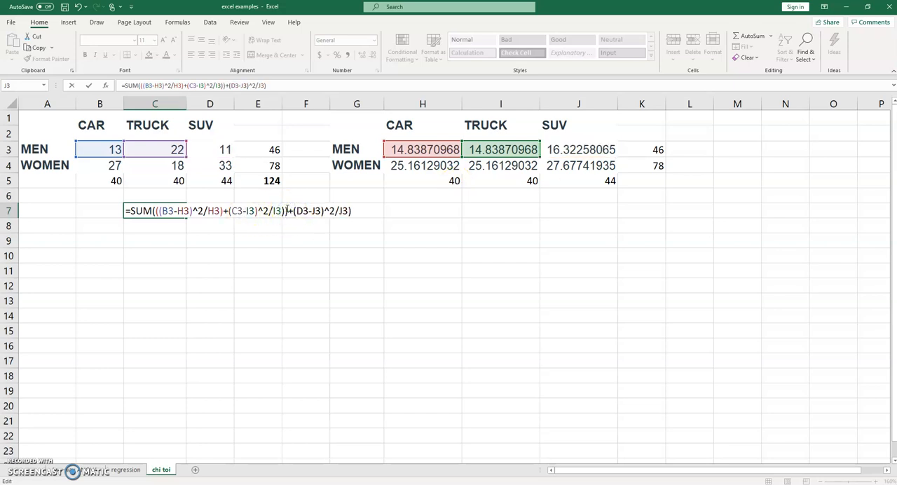
click(294, 212)
text(()
click(365, 209)
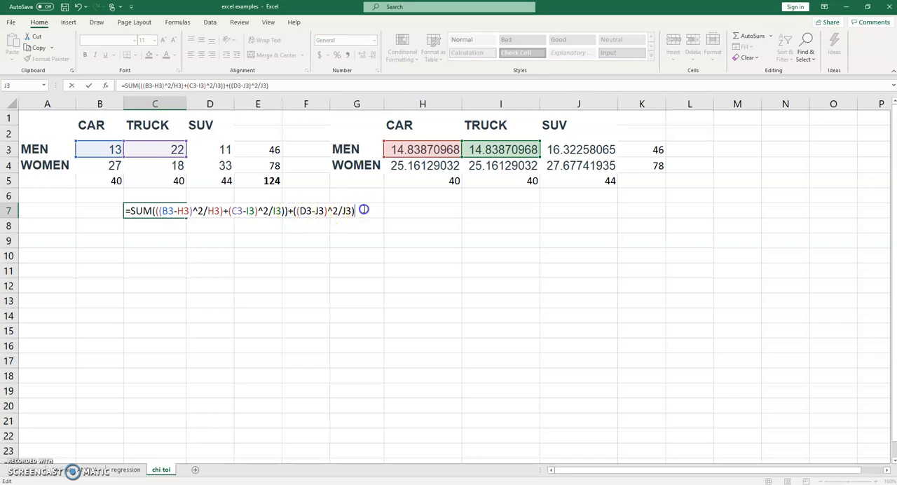
Step: Append the WOMEN and CAR term +((B4-H4)^2/H4) to the C7 formula
text(+(()
click(101, 162)
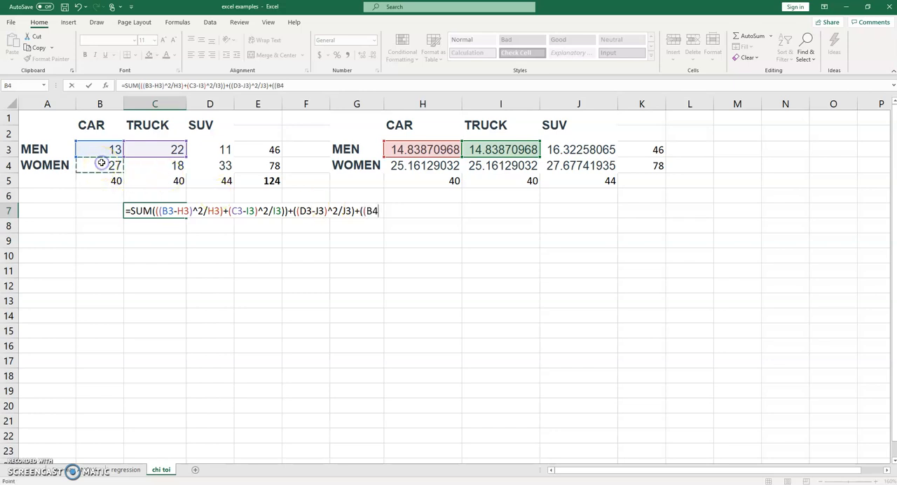
text(-)
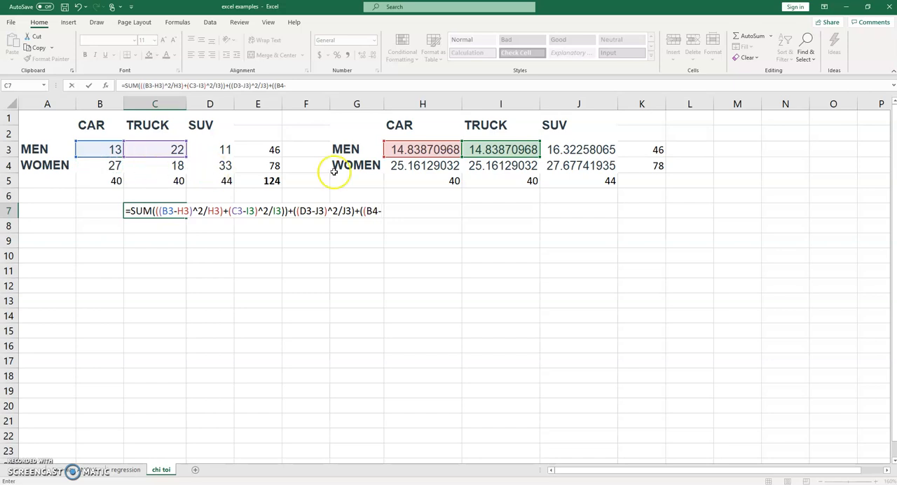
click(419, 165)
text()^2/)
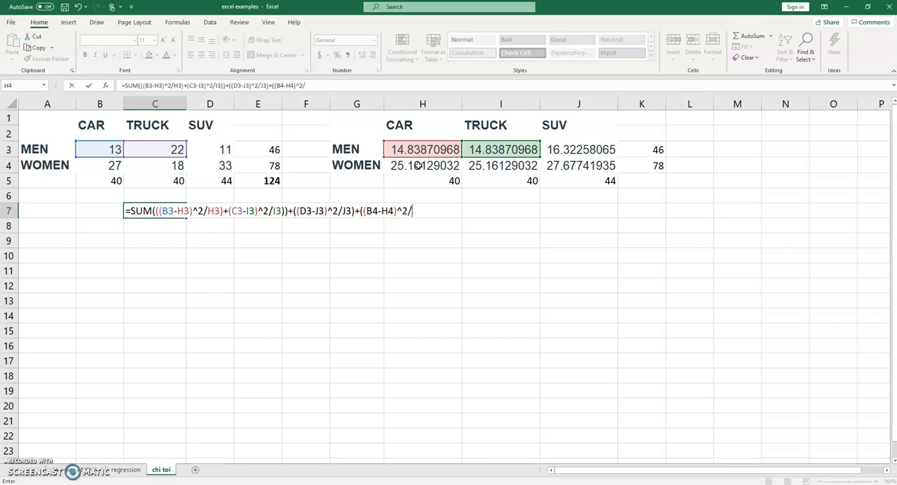
click(419, 166)
text()+(()
Step: Append the WOMEN and TRUCK term +((C4-I4)^2/I4) to the C7 formula
click(170, 166)
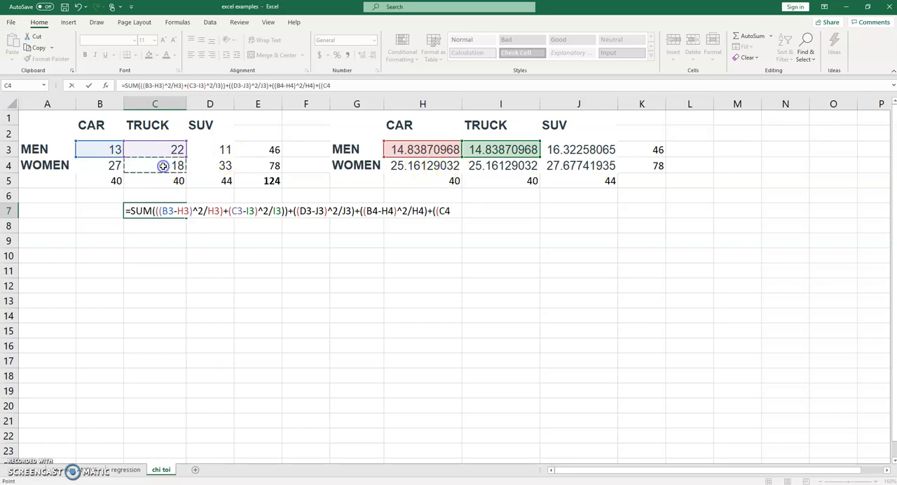
text(-)
click(480, 166)
text()^2)
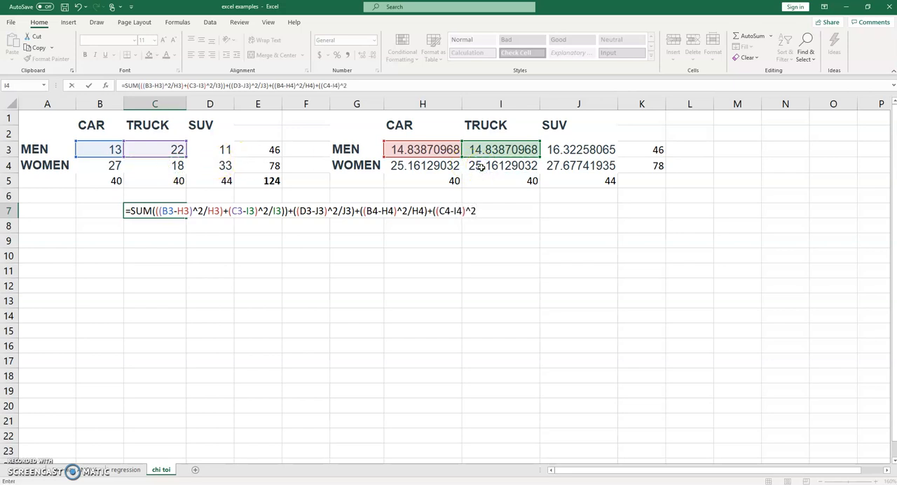
text(/)
click(480, 166)
text()+(()
Step: Append the WOMEN and SUV term +((D4-J4)^2/J4) with a final closing parenthesis, and try to commit the C7 formula
click(220, 166)
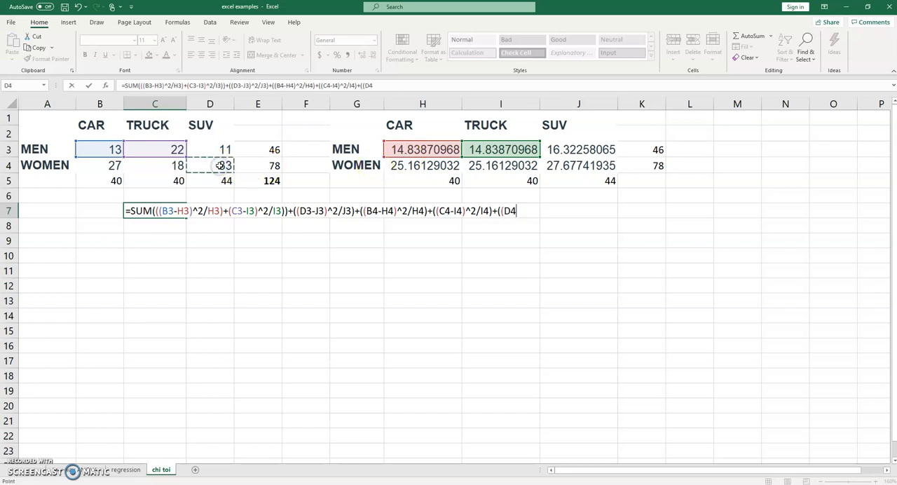
text(-)
click(564, 162)
text()^2/)
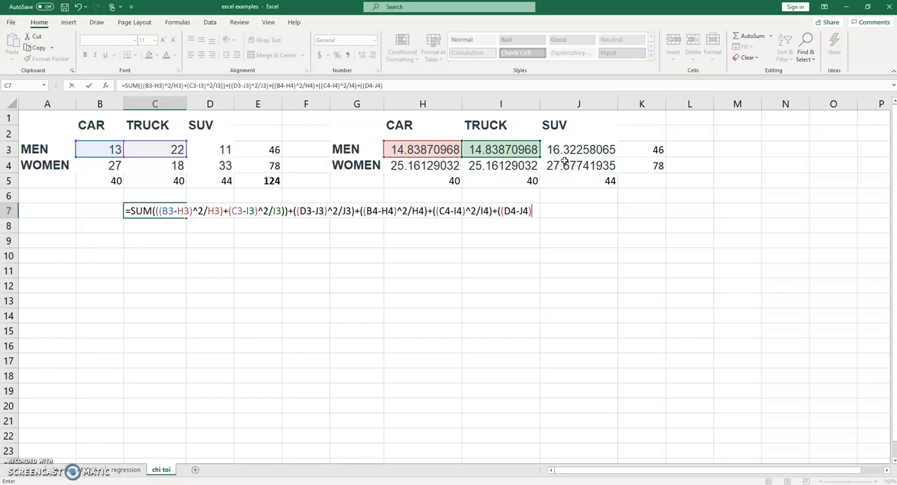
click(564, 161)
text()))
key(Return)
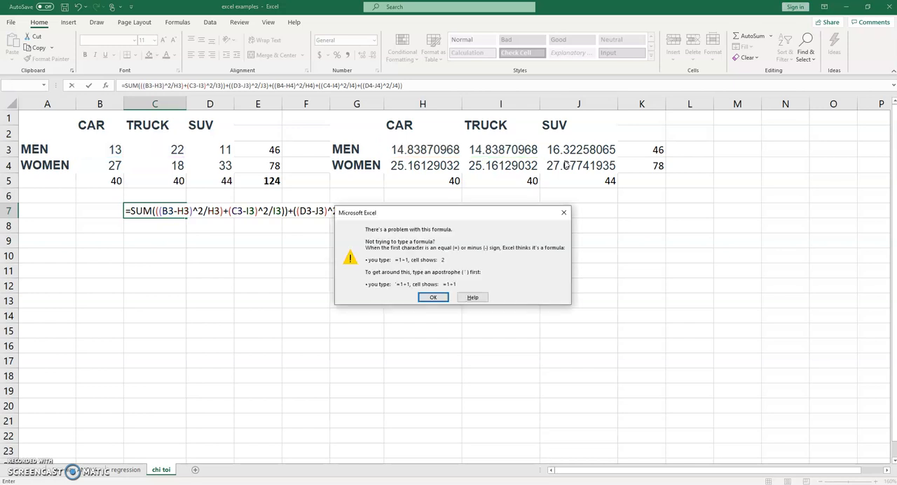
click(433, 298)
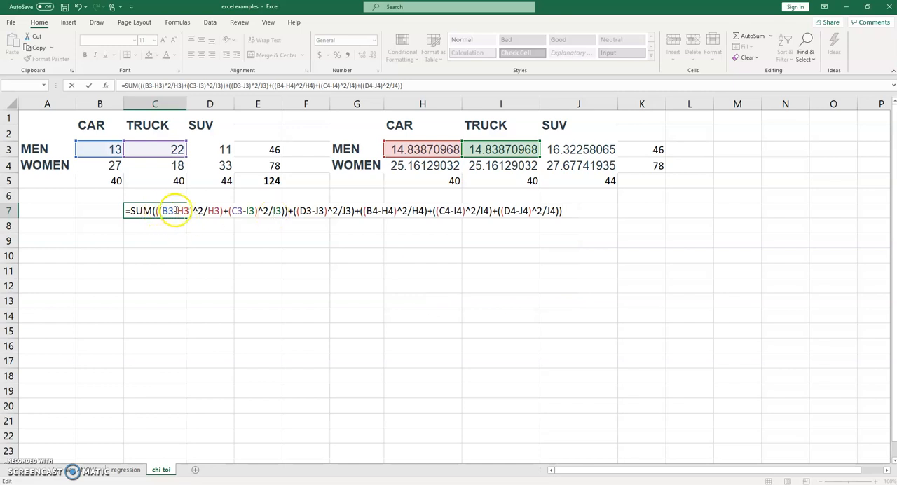
Step: Insert the missing opening parenthesis before the C3-I3 term in the C7 formula and commit it, accepting Excel's proposed correction
click(157, 211)
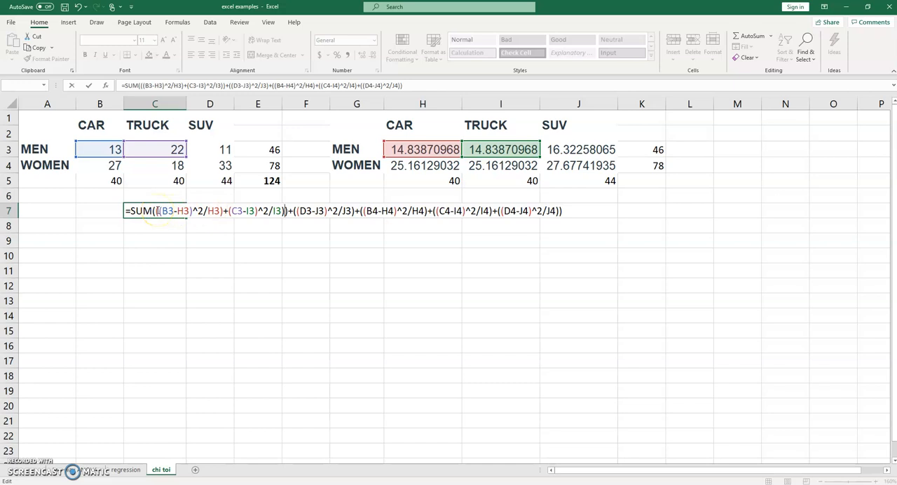
click(229, 211)
text(()
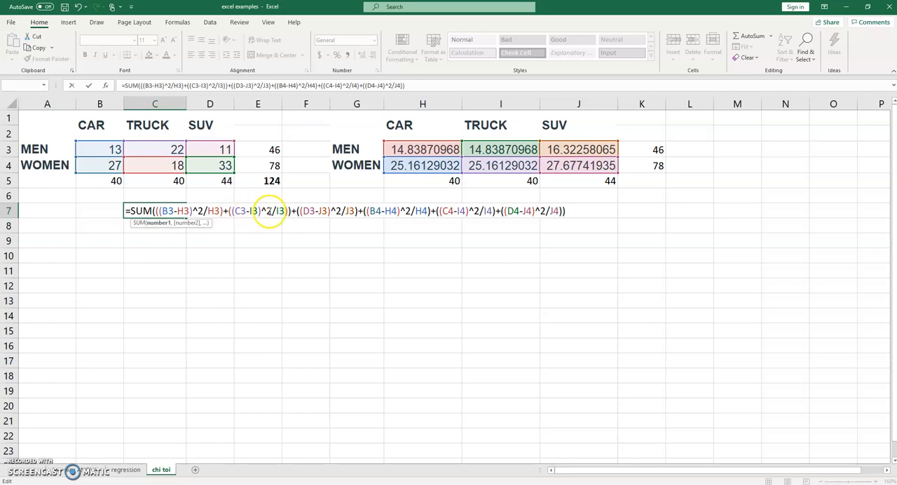
click(427, 89)
key(Return)
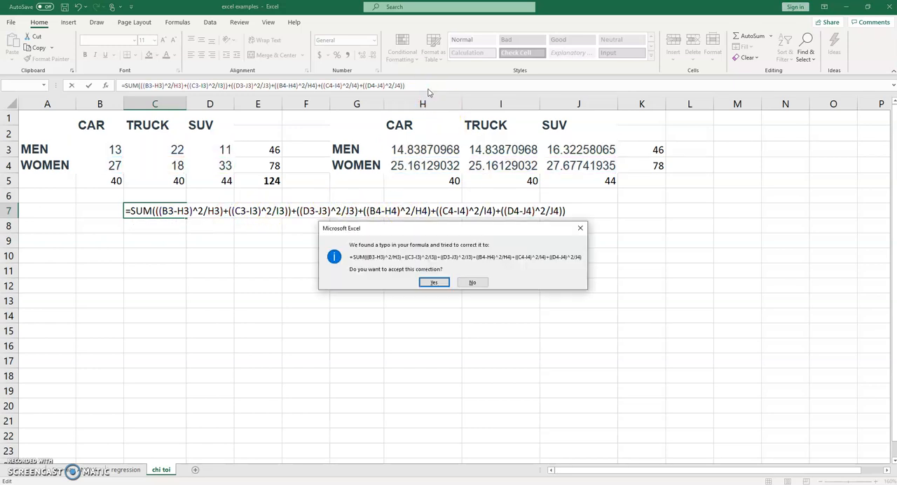
click(434, 283)
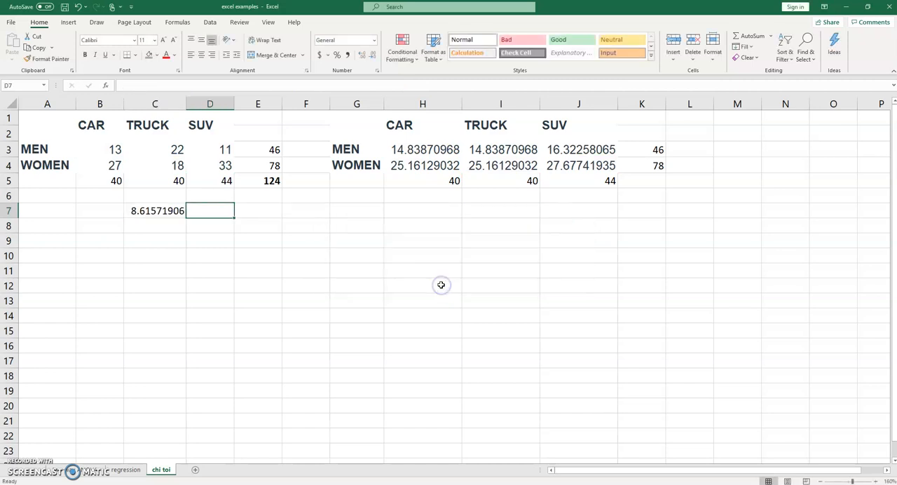
Step: Label cell C6 above the statistic as CHI-SQUARE
click(171, 198)
text(CHI-S)
key(BackSpace)
text(-SQUARE)
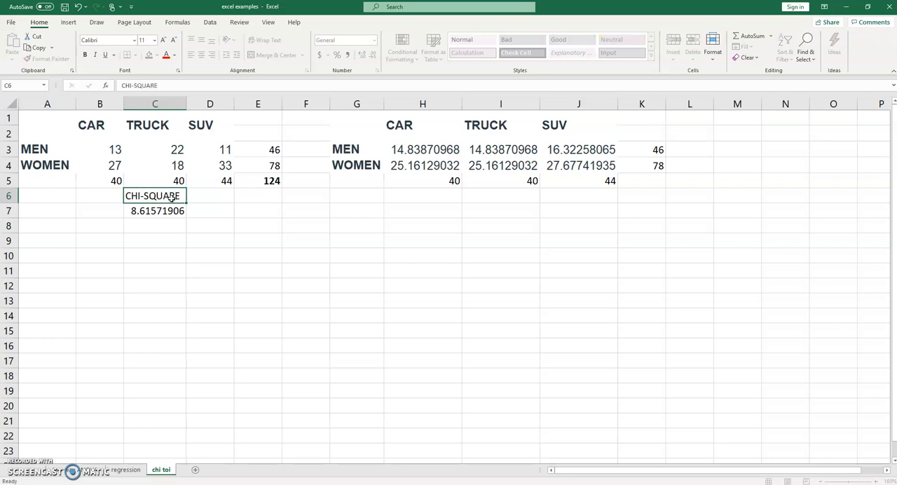
key(Tab)
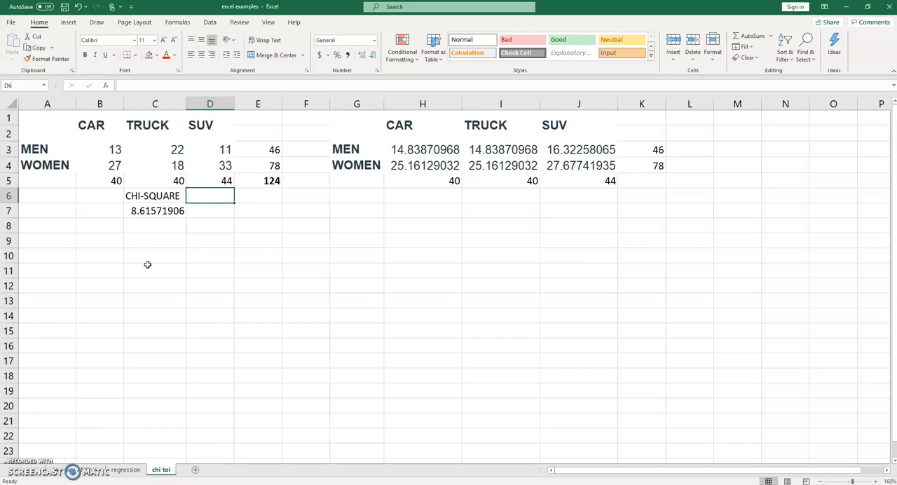
Step: Label cell D6 as DF and enter 2 degrees of freedom in D7
text(DF)
key(Return)
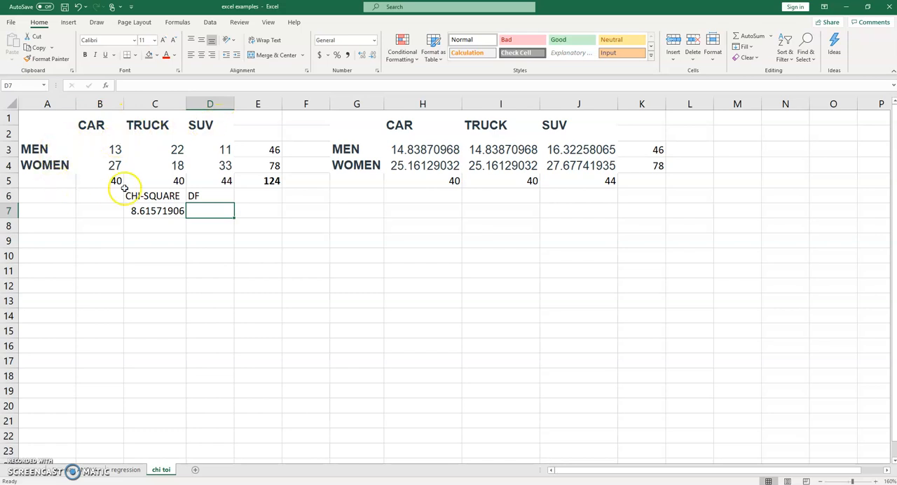
text(2)
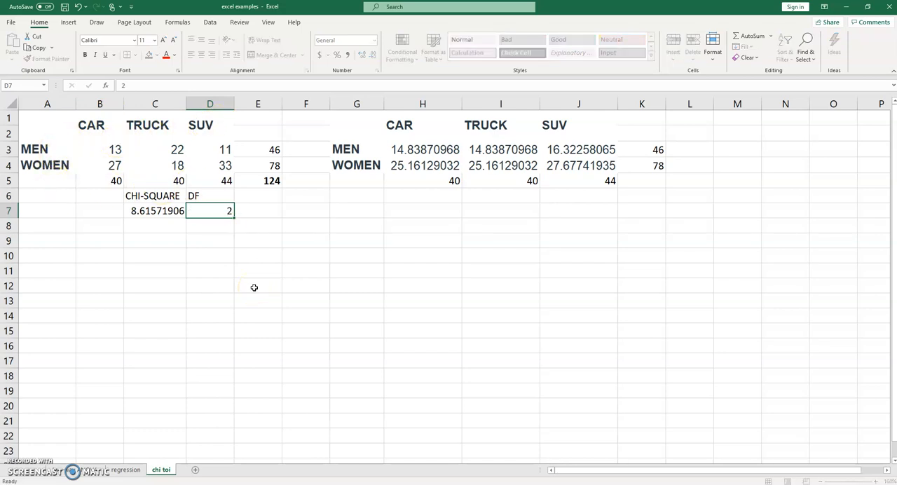
key(Tab)
Step: Label cell E6 as P
key(Up)
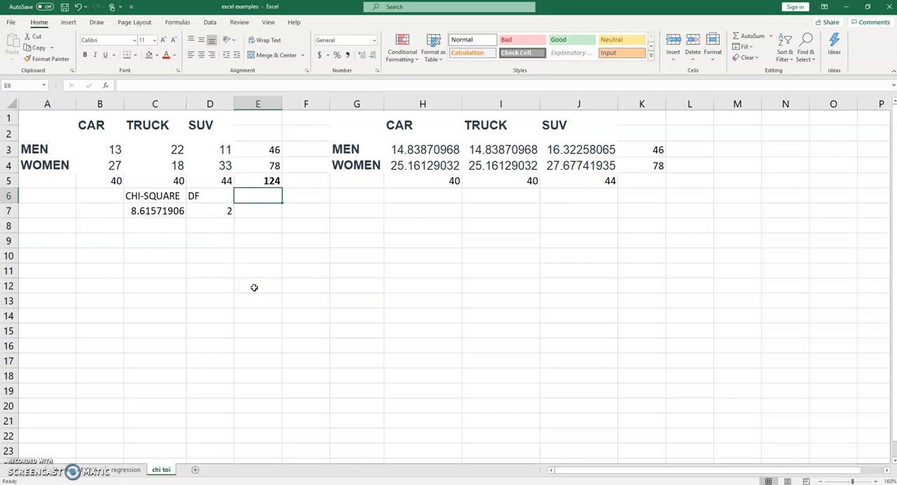
text(P)
key(Return)
Step: Calculate the right-tailed p-value in E7 with =CHISQ.DIST.RT(C7,D7)
text(=chi.)
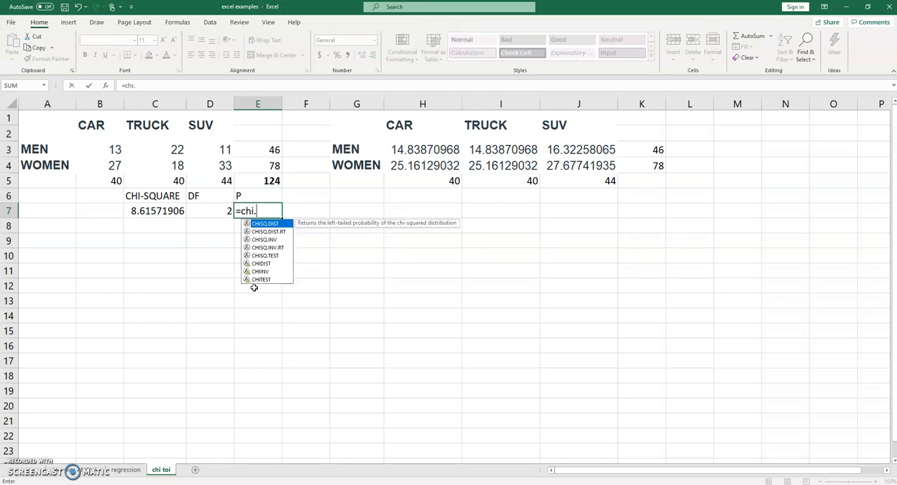
key(BackSpace)
text(sq.dist)
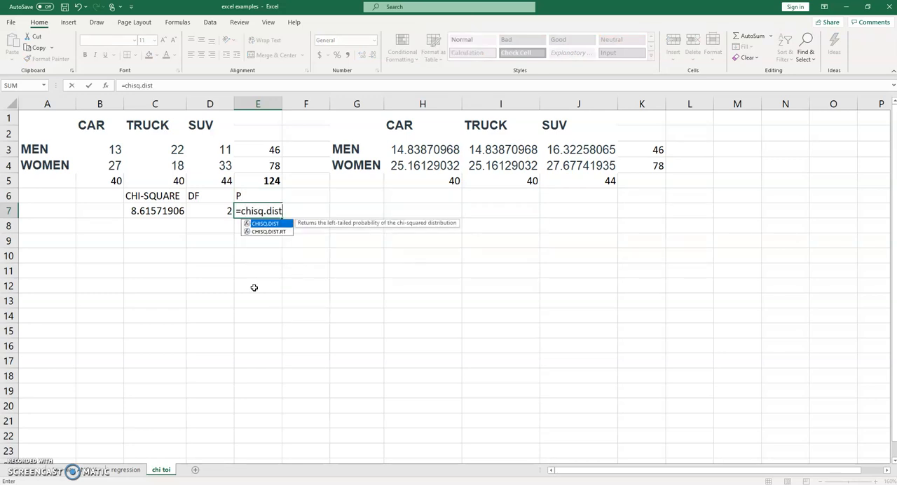
text(.rt()
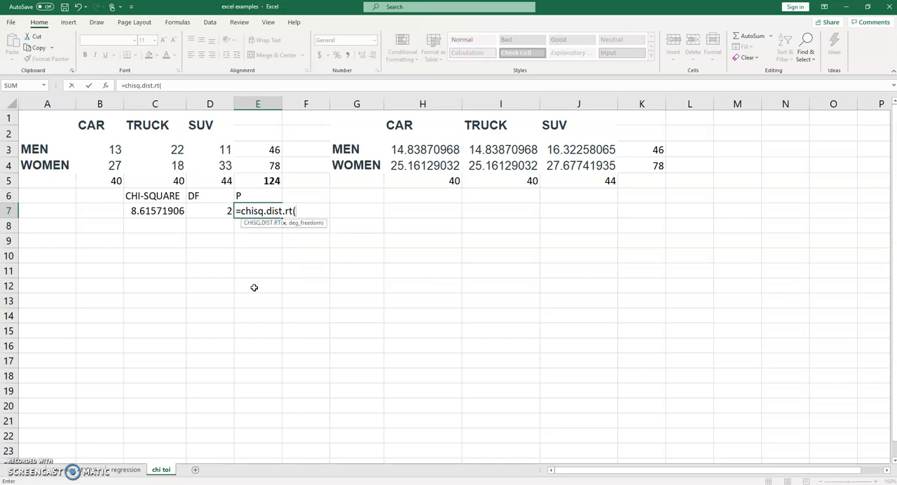
click(163, 211)
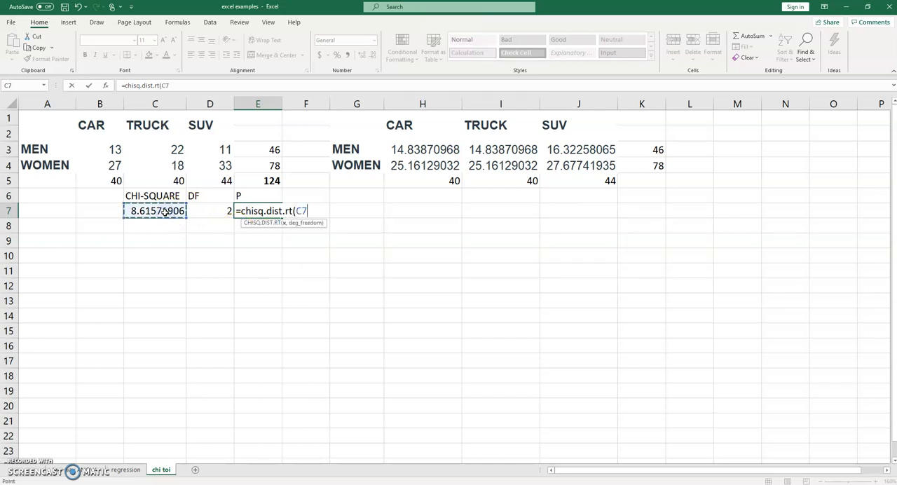
text(,)
click(198, 208)
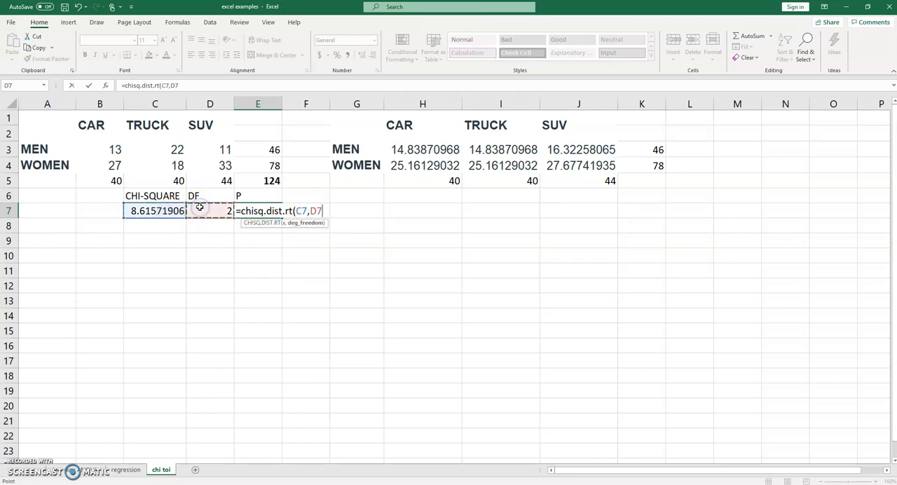
key(Tab)
click(252, 211)
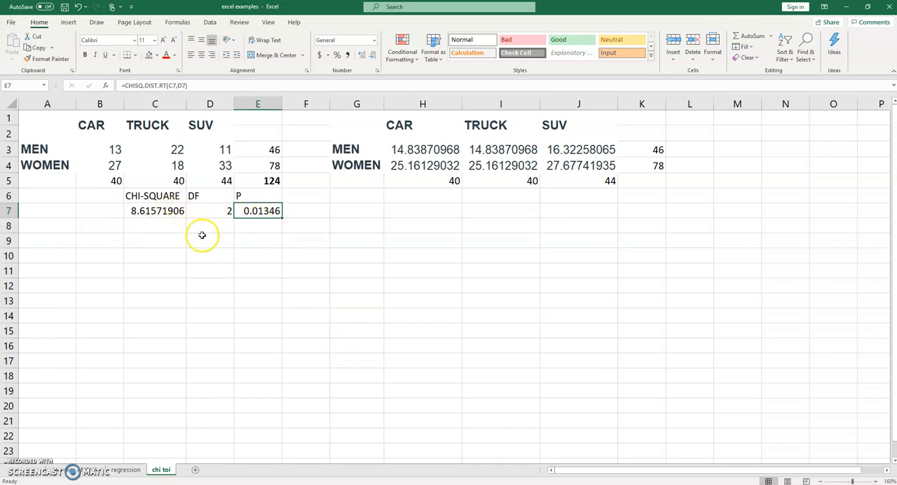
Step: Label cell F6 as phi/Cramer's V
click(304, 196)
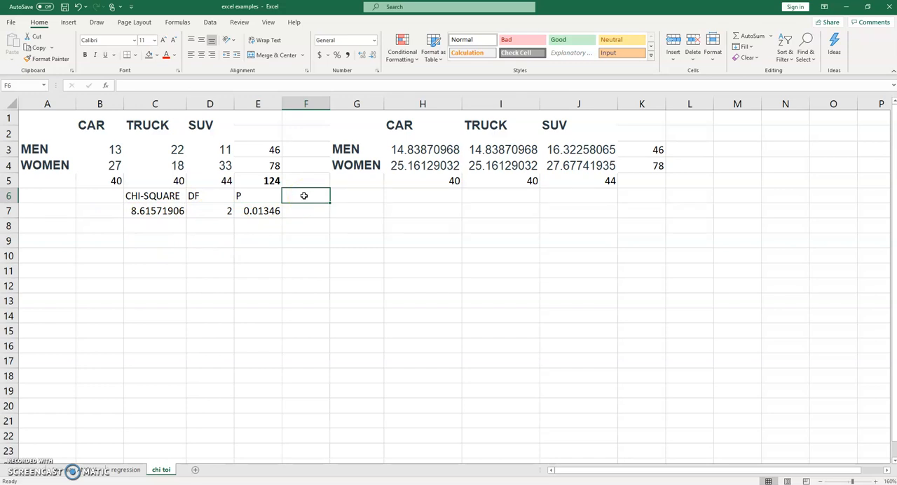
text(phi/)
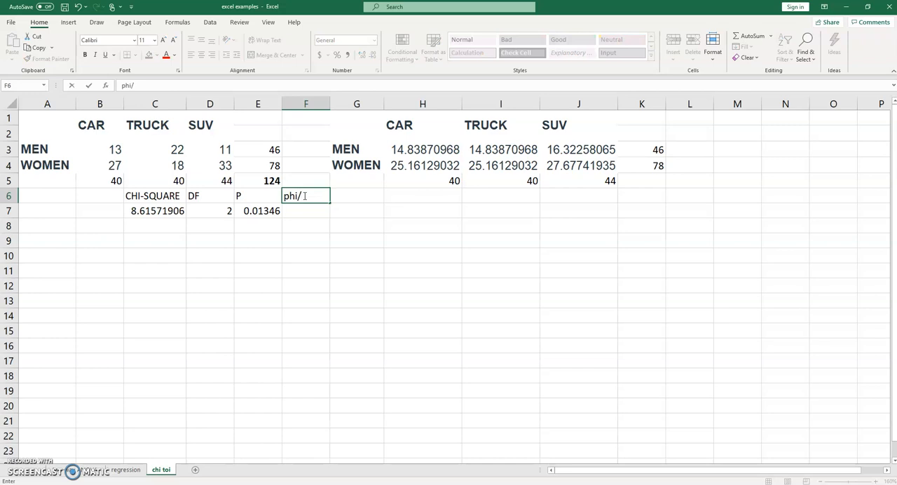
text(Cramer's V)
key(Return)
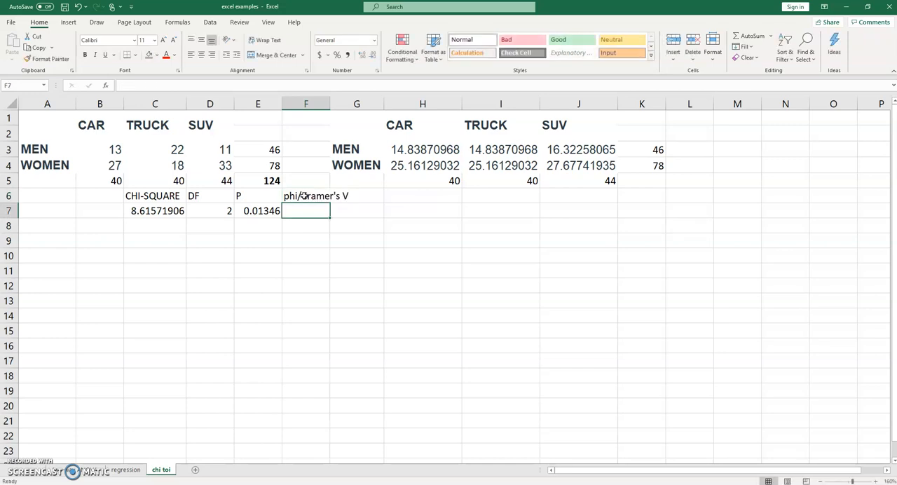
Step: Calculate the effect size in F7 with =SQRT(C7/(E5*1))
text(=)
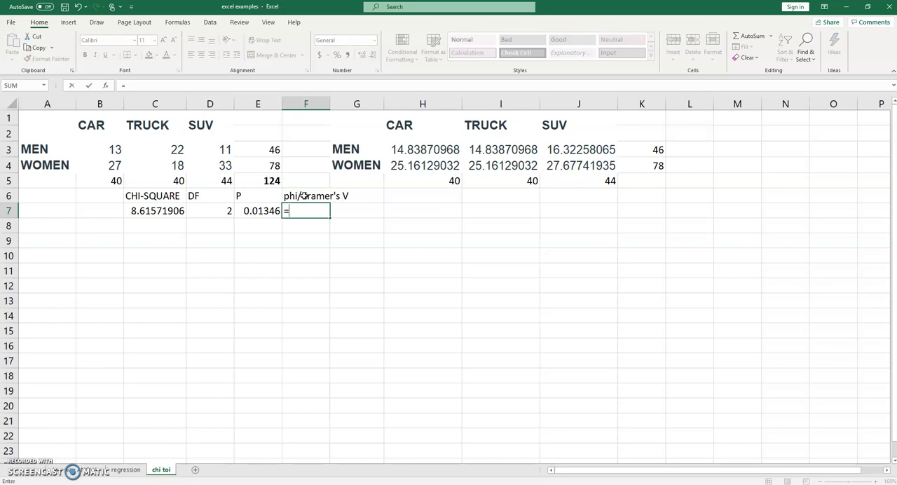
text(sqrt()
click(176, 210)
text(/)
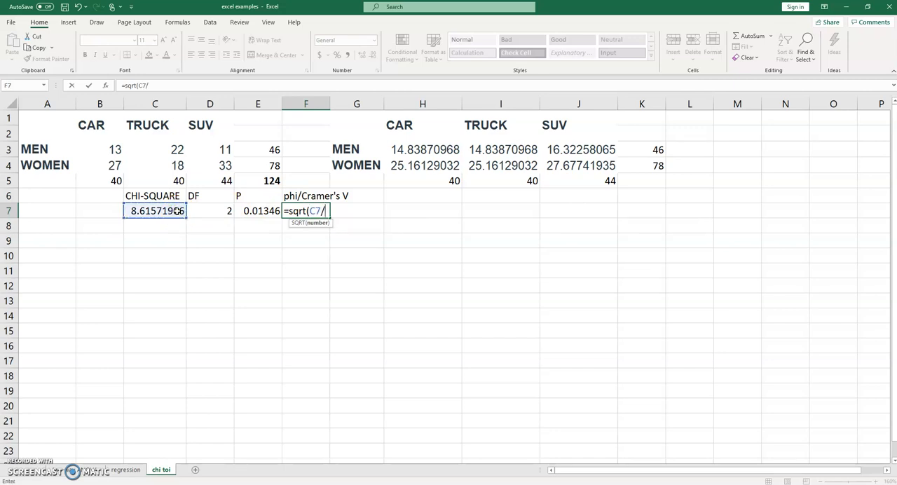
text(()
click(269, 178)
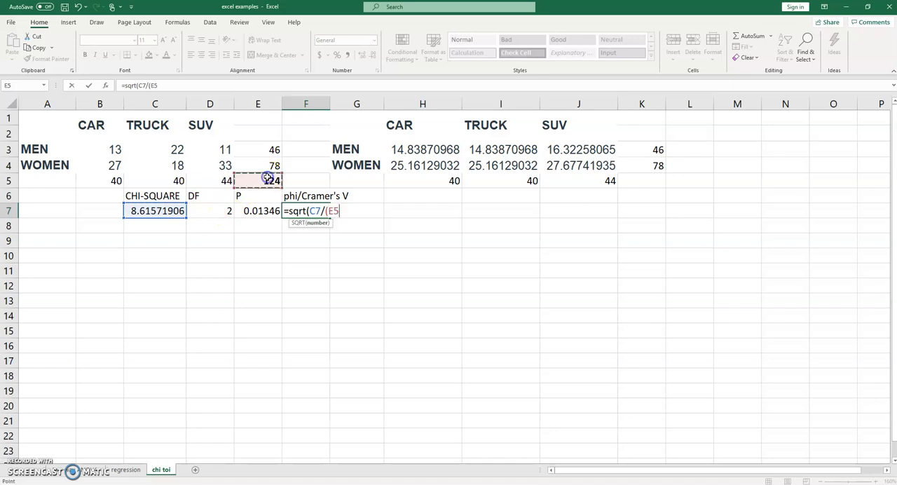
text(*)
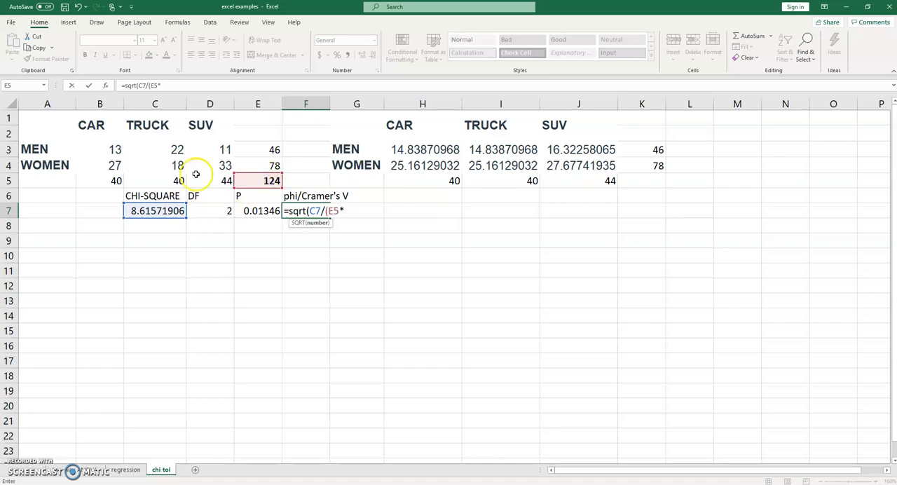
text(1))
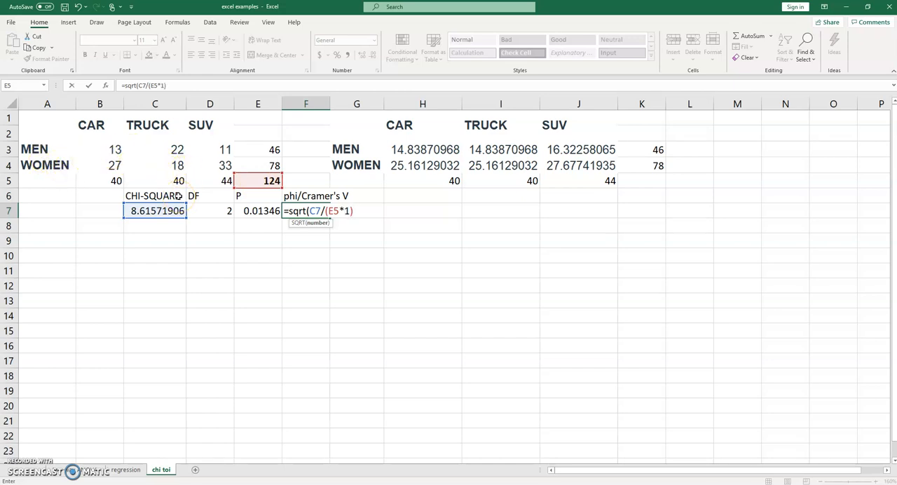
text())
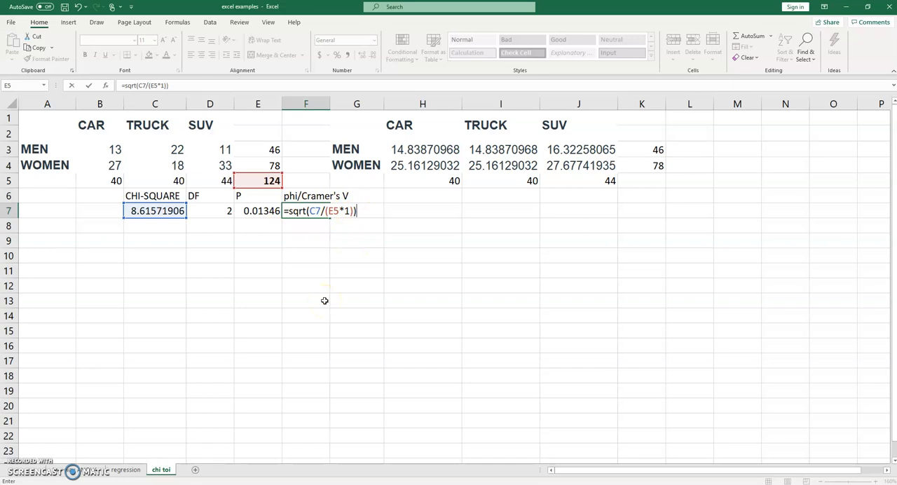
key(Tab)
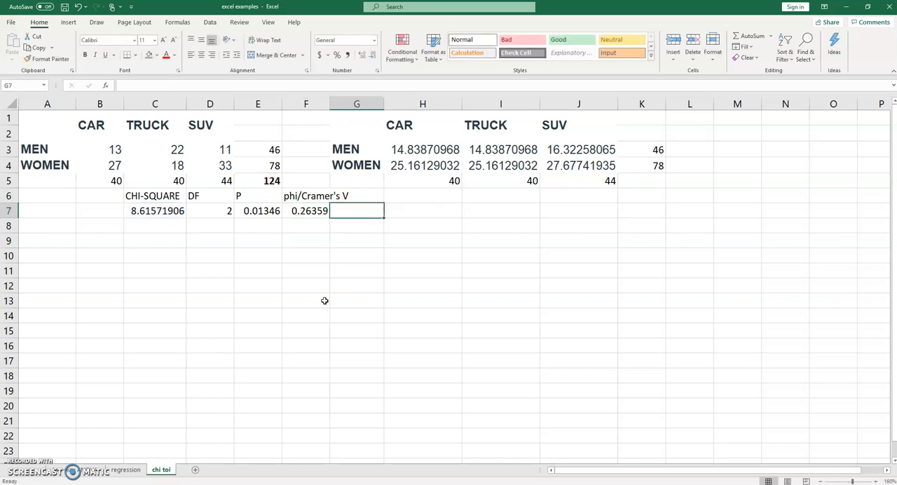
click(311, 210)
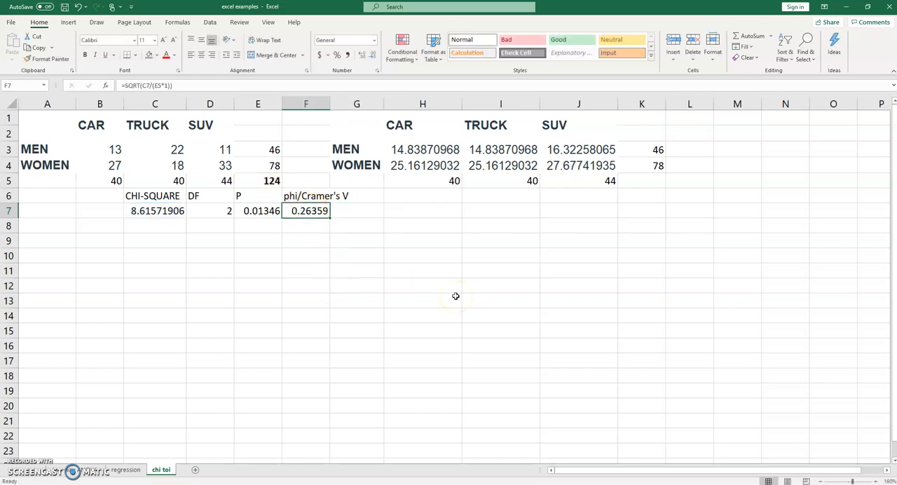